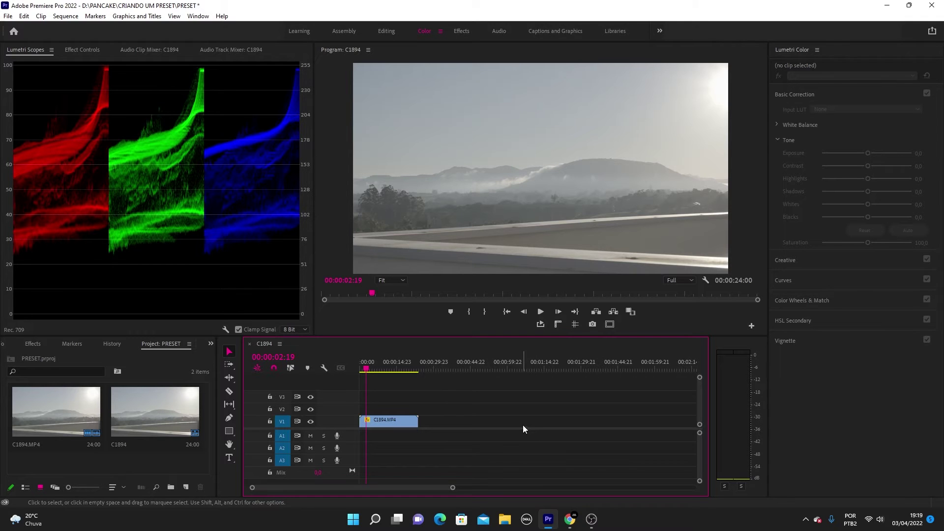
Step: Scroll the Sony LUT Library page in Chrome to its Look Profiles da Sony S-Log2 section
{"action": "left_click", "coordinate": [571, 518]}
{"action": "scroll", "coordinate": [447, 288], "scroll_direction": "up", "scroll_amount": 5}
{"action": "scroll", "coordinate": [448, 320], "scroll_direction": "up", "scroll_amount": 15}
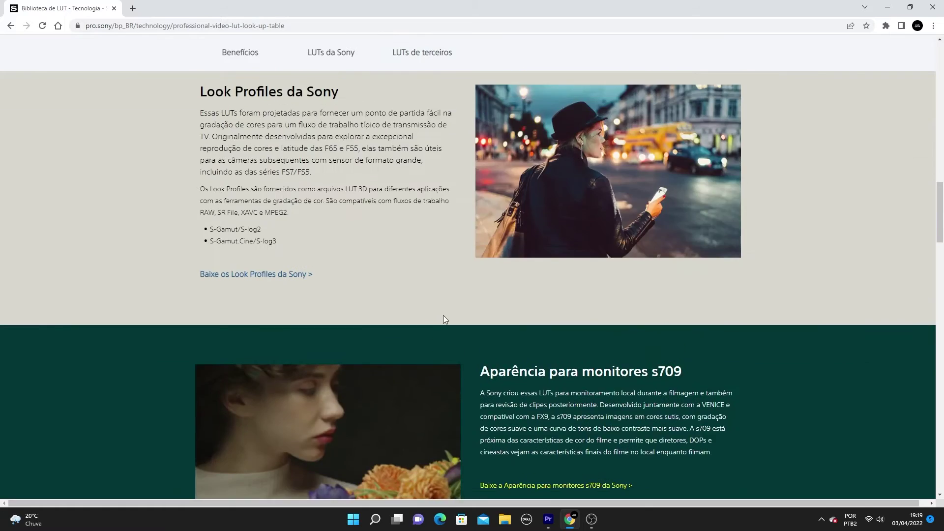
{"action": "scroll", "coordinate": [455, 317], "scroll_direction": "up", "scroll_amount": 2}
{"action": "scroll", "coordinate": [455, 318], "scroll_direction": "down", "scroll_amount": 12}
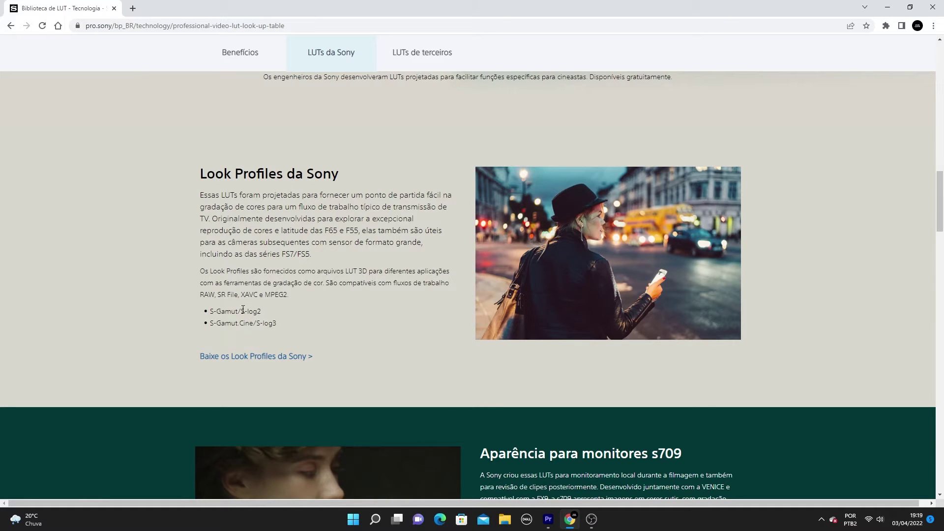
{"action": "scroll", "coordinate": [270, 318], "scroll_direction": "down", "scroll_amount": 5}
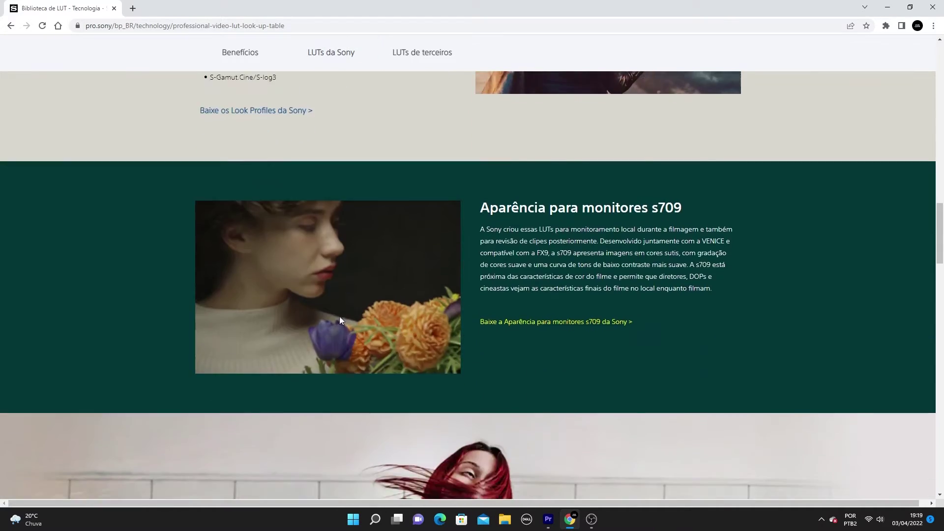
{"action": "scroll", "coordinate": [340, 318], "scroll_direction": "down", "scroll_amount": 11}
{"action": "scroll", "coordinate": [353, 320], "scroll_direction": "up", "scroll_amount": 10}
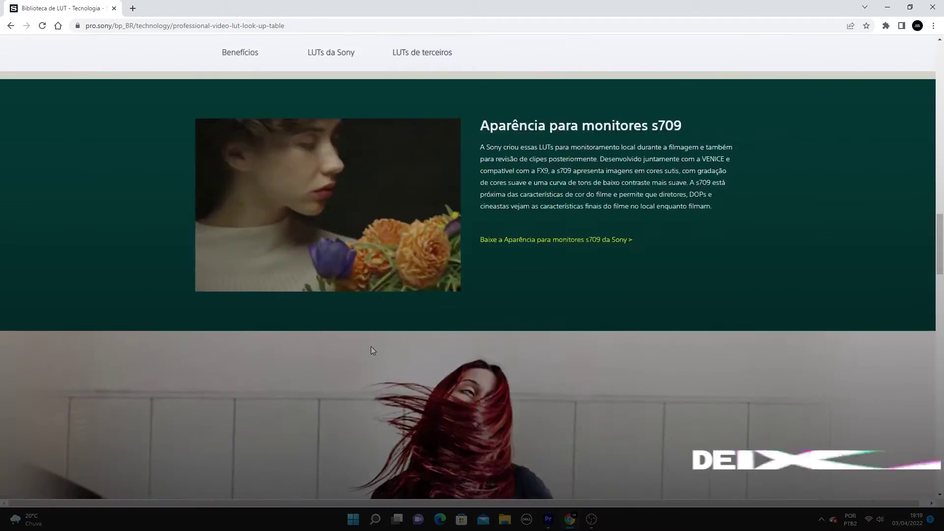
{"action": "scroll", "coordinate": [372, 349], "scroll_direction": "up", "scroll_amount": 15}
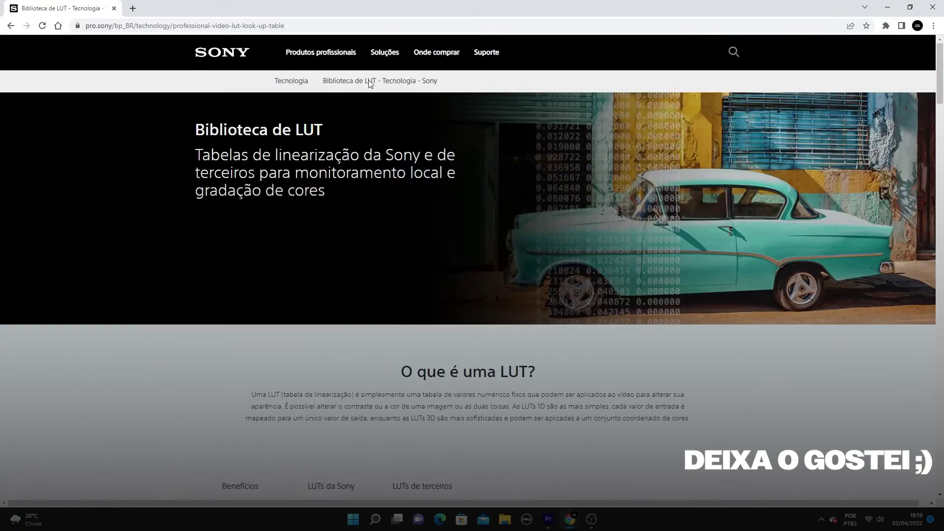
{"action": "scroll", "coordinate": [376, 267], "scroll_direction": "down", "scroll_amount": 13}
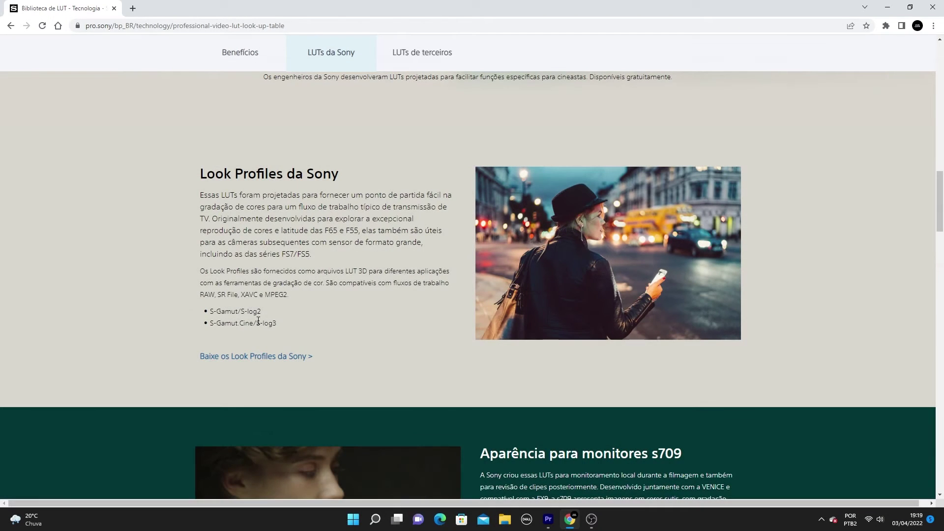
{"action": "scroll", "coordinate": [527, 351], "scroll_direction": "down", "scroll_amount": 2}
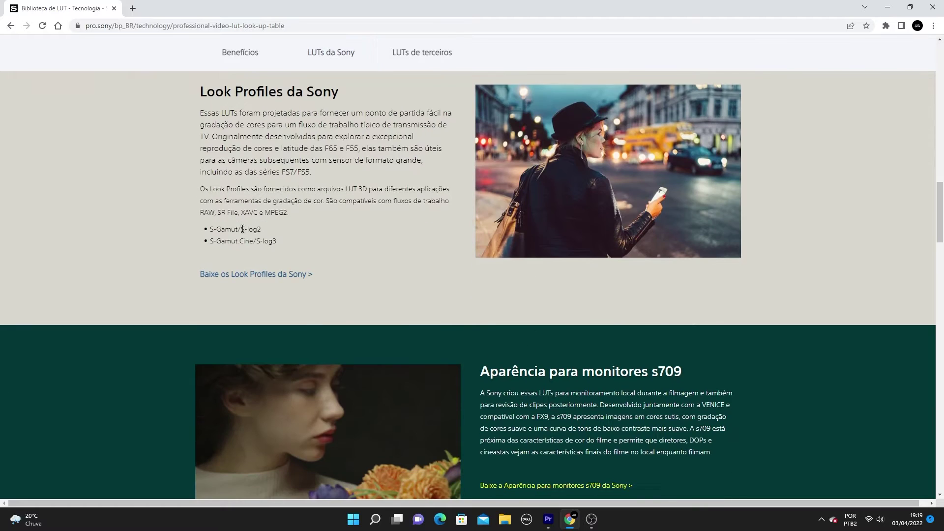
{"action": "scroll", "coordinate": [484, 225], "scroll_direction": "down", "scroll_amount": 3}
{"action": "scroll", "coordinate": [444, 278], "scroll_direction": "up", "scroll_amount": 3}
{"action": "scroll", "coordinate": [496, 247], "scroll_direction": "up", "scroll_amount": 2}
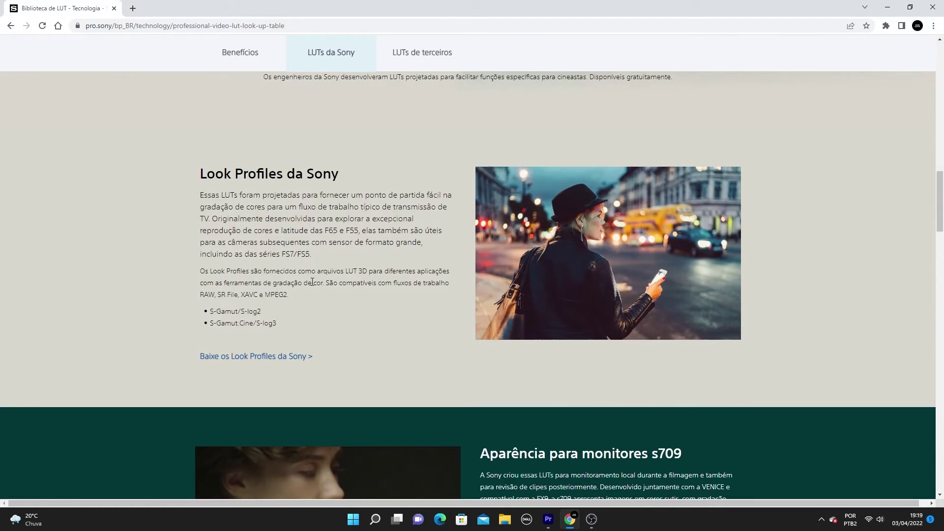
{"action": "scroll", "coordinate": [555, 298], "scroll_direction": "up", "scroll_amount": 2}
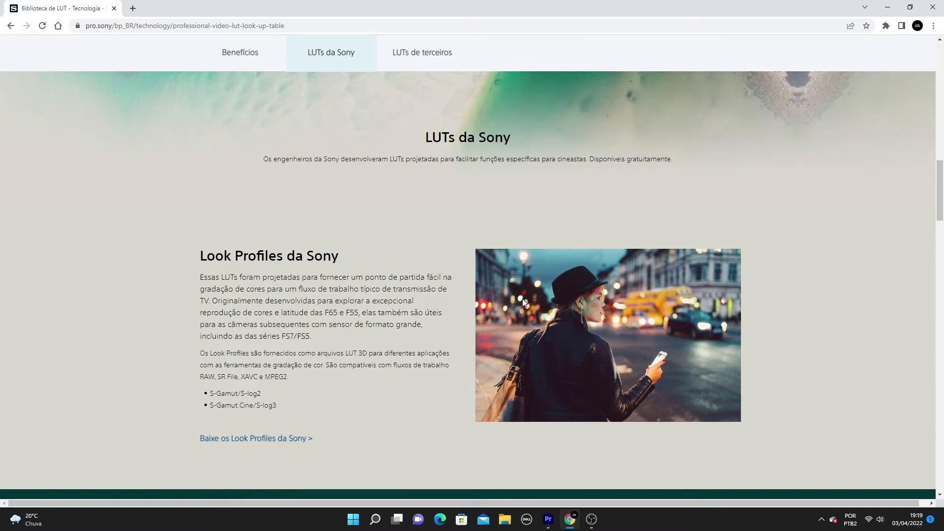
{"action": "scroll", "coordinate": [374, 252], "scroll_direction": "down", "scroll_amount": 5}
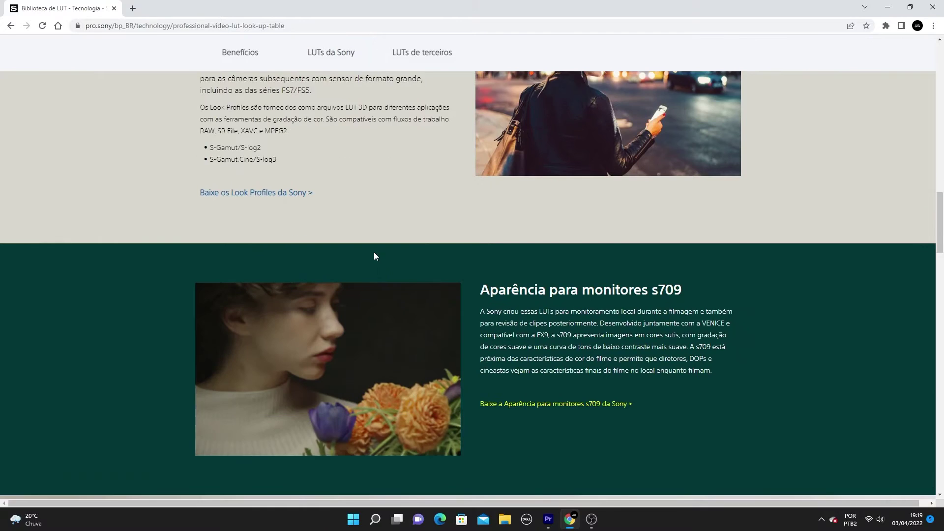
{"action": "scroll", "coordinate": [455, 236], "scroll_direction": "down", "scroll_amount": 3}
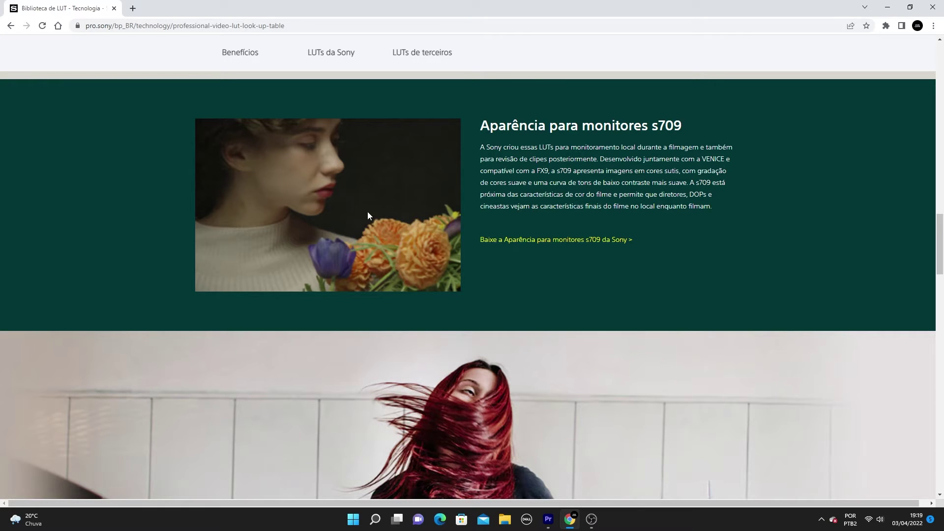
{"action": "scroll", "coordinate": [384, 207], "scroll_direction": "down", "scroll_amount": 2}
{"action": "scroll", "coordinate": [344, 196], "scroll_direction": "up", "scroll_amount": 2}
{"action": "scroll", "coordinate": [418, 246], "scroll_direction": "down", "scroll_amount": 12}
{"action": "scroll", "coordinate": [449, 236], "scroll_direction": "up", "scroll_amount": 2}
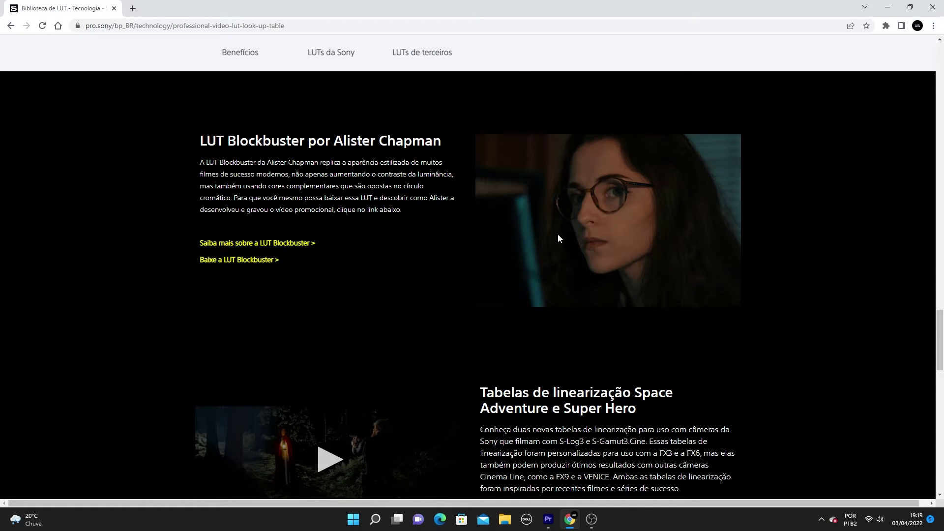
{"action": "scroll", "coordinate": [534, 295], "scroll_direction": "down", "scroll_amount": 2}
{"action": "scroll", "coordinate": [599, 193], "scroll_direction": "up", "scroll_amount": 3}
{"action": "scroll", "coordinate": [508, 327], "scroll_direction": "up", "scroll_amount": 3}
{"action": "scroll", "coordinate": [359, 274], "scroll_direction": "down", "scroll_amount": 1}
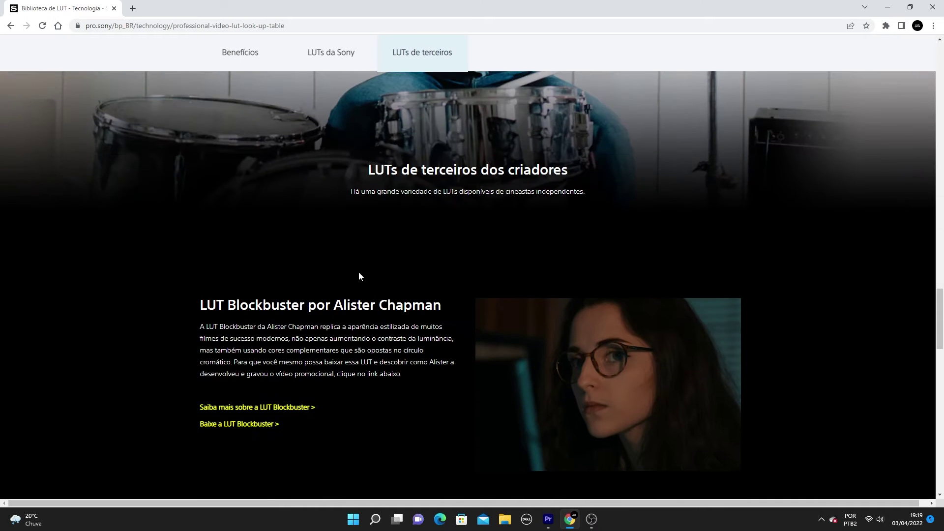
{"action": "scroll", "coordinate": [495, 361], "scroll_direction": "down", "scroll_amount": 2}
{"action": "scroll", "coordinate": [517, 365], "scroll_direction": "up", "scroll_amount": 20}
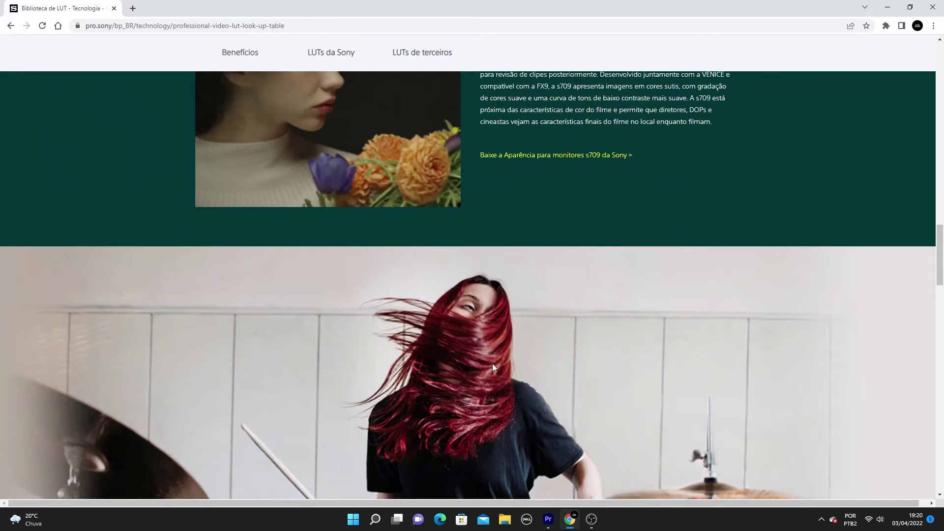
{"action": "scroll", "coordinate": [565, 264], "scroll_direction": "down", "scroll_amount": 3}
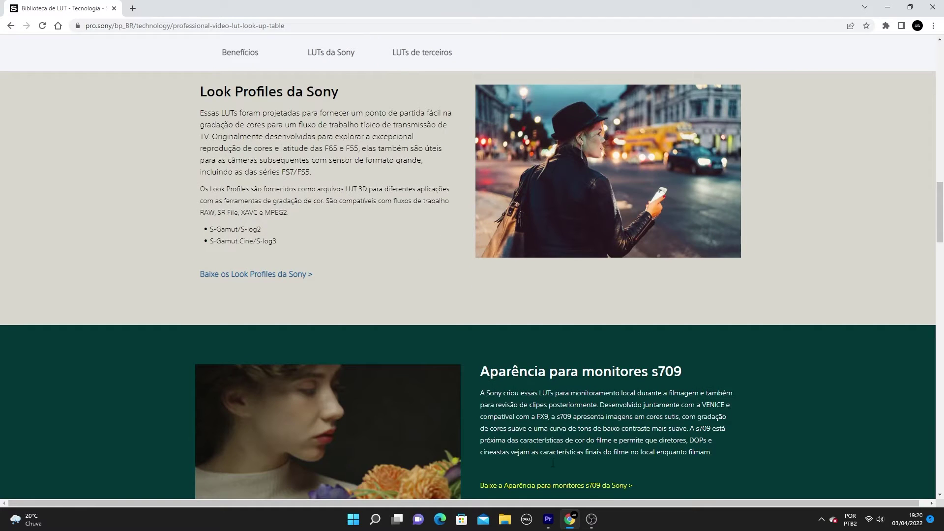
{"action": "left_click", "coordinate": [548, 520]}
Step: Select the C1894.MP4 clip and move the playhead back to 02:19
{"action": "left_click", "coordinate": [386, 422]}
{"action": "left_click", "coordinate": [370, 373]}
{"action": "left_click_drag", "start_coordinate": [369, 370], "coordinate": [367, 371]}
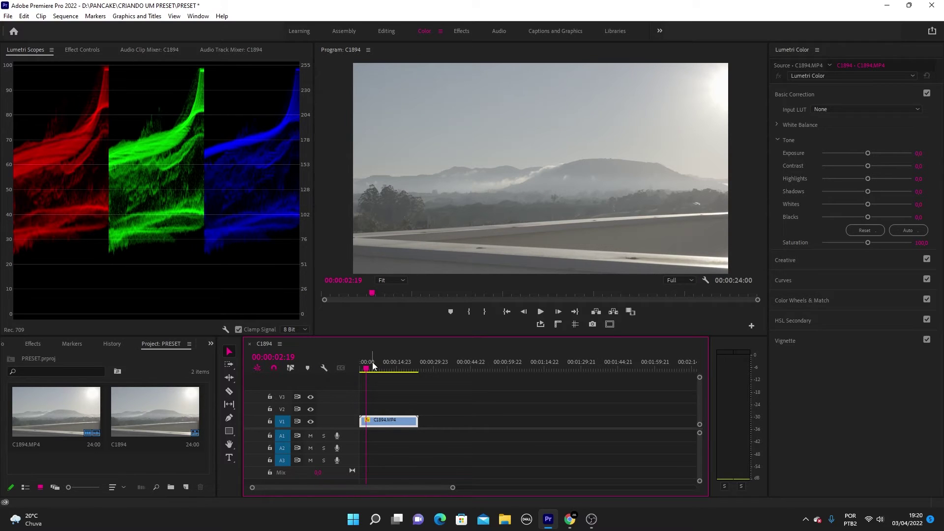
Step: Browse for an input LUT and open D:\MATERIAL DE APOIO EDIÇÃO
{"action": "left_click", "coordinate": [837, 109]}
{"action": "left_click", "coordinate": [834, 129]}
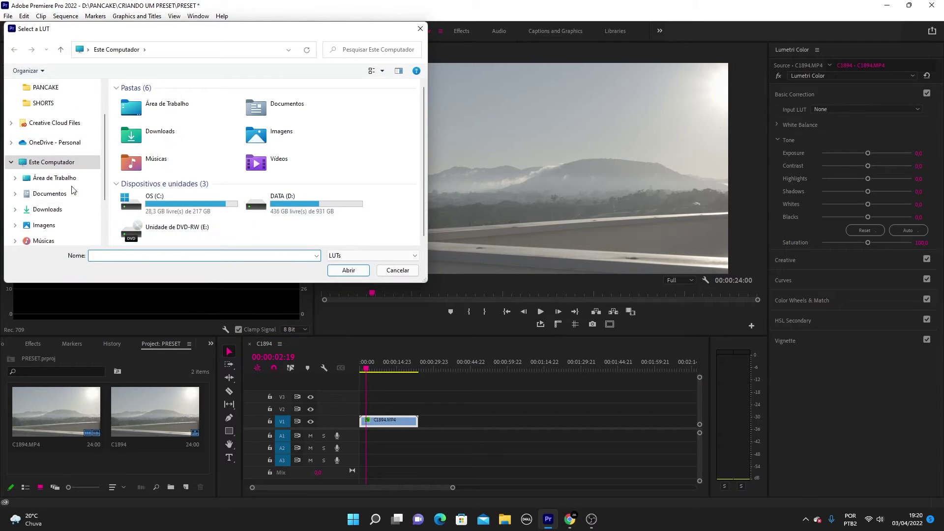
{"action": "scroll", "coordinate": [54, 207], "scroll_direction": "down", "scroll_amount": 3}
{"action": "left_click", "coordinate": [45, 217]}
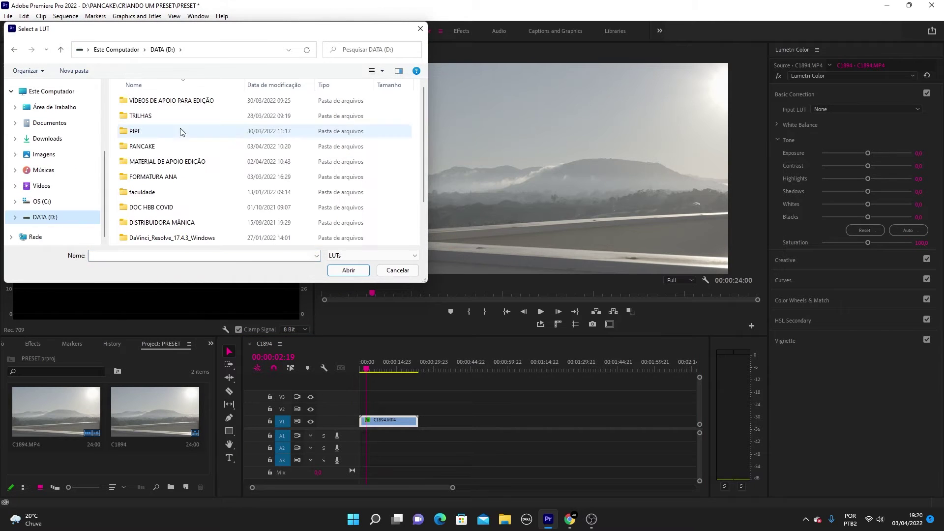
{"action": "double_click", "coordinate": [192, 163]}
{"action": "scroll", "coordinate": [240, 166], "scroll_direction": "down", "scroll_amount": 3}
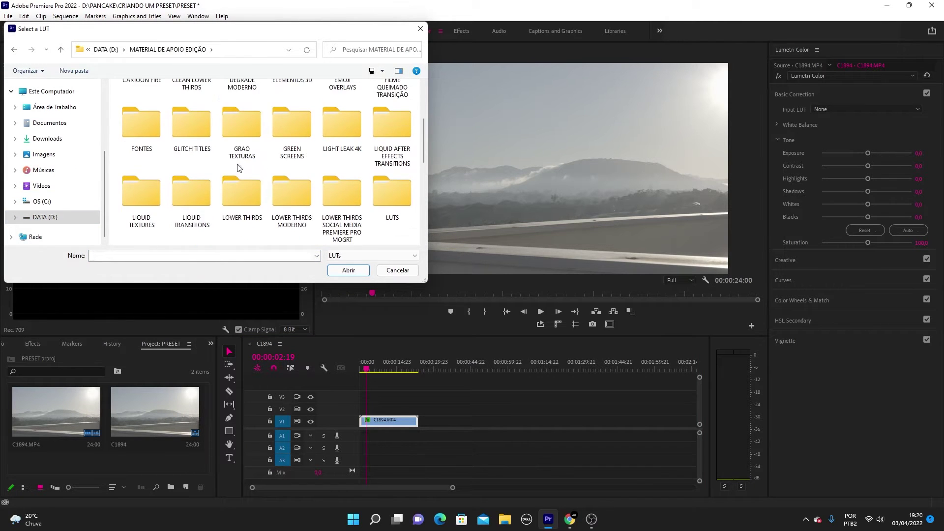
{"action": "scroll", "coordinate": [241, 168], "scroll_direction": "down", "scroll_amount": 2}
Step: Load From_SLog2SGumut_To_LC-709_.cube from the LUTS > SLO2 look profile folders as the input LUT
{"action": "double_click", "coordinate": [394, 134]}
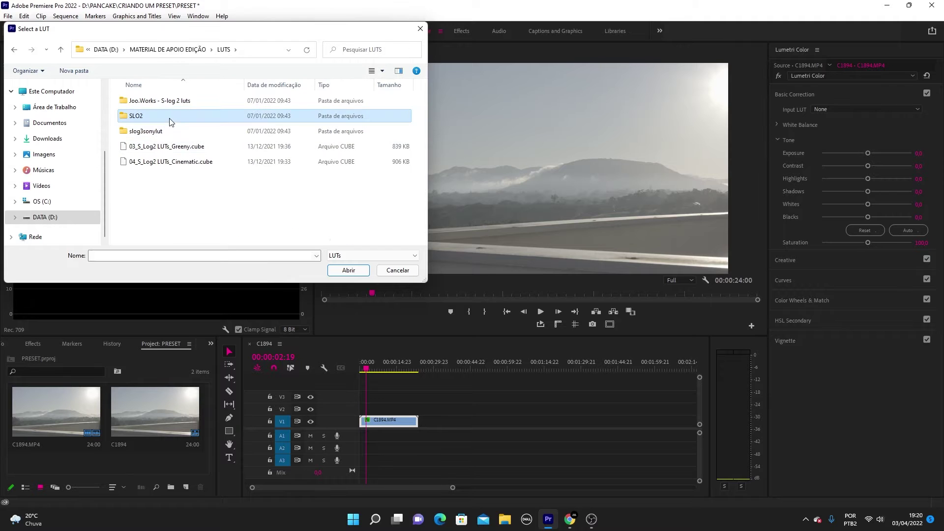
{"action": "double_click", "coordinate": [171, 118]}
{"action": "double_click", "coordinate": [157, 100]}
{"action": "double_click", "coordinate": [172, 100]}
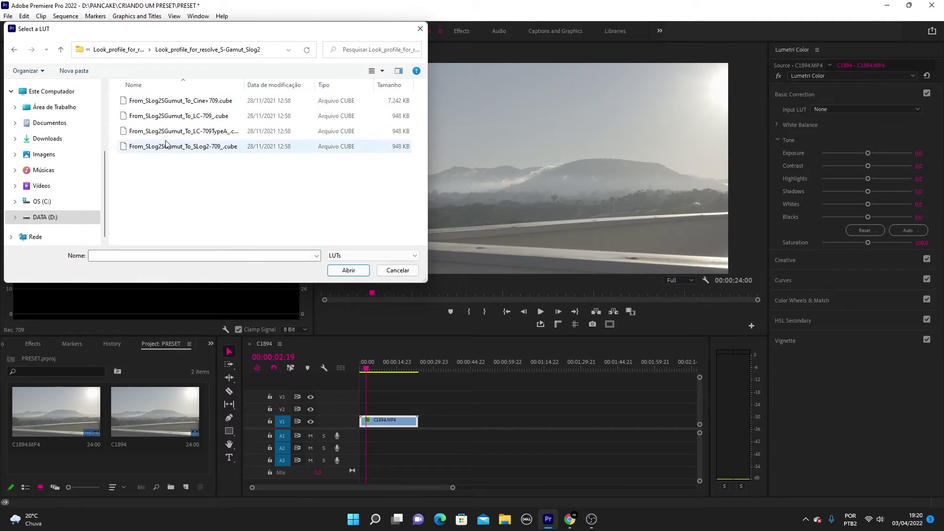
{"action": "left_click", "coordinate": [182, 119]}
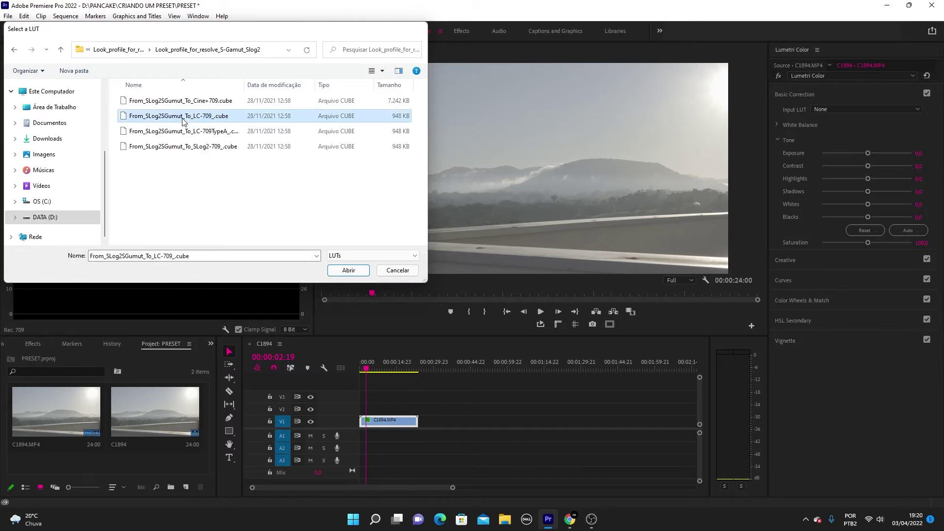
{"action": "double_click", "coordinate": [182, 119]}
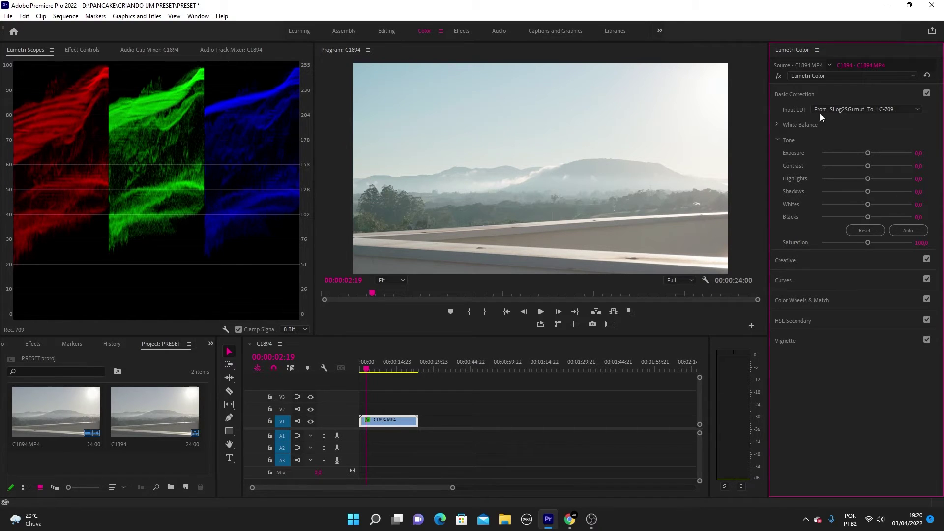
{"action": "left_click", "coordinate": [797, 92]}
{"action": "mouse_move", "coordinate": [366, 369]}
{"action": "left_mouse_down"}
{"action": "mouse_move", "coordinate": [380, 368]}
{"action": "mouse_move", "coordinate": [371, 370]}
{"action": "left_mouse_up"}
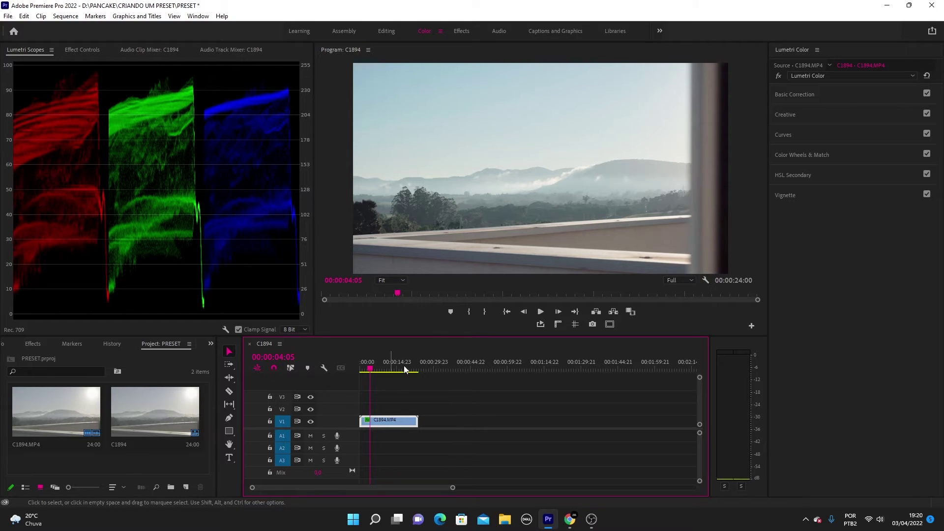
{"action": "mouse_move", "coordinate": [372, 364]}
{"action": "left_mouse_down"}
{"action": "mouse_move", "coordinate": [362, 372]}
{"action": "mouse_move", "coordinate": [380, 370]}
{"action": "mouse_move", "coordinate": [368, 370]}
{"action": "left_mouse_up"}
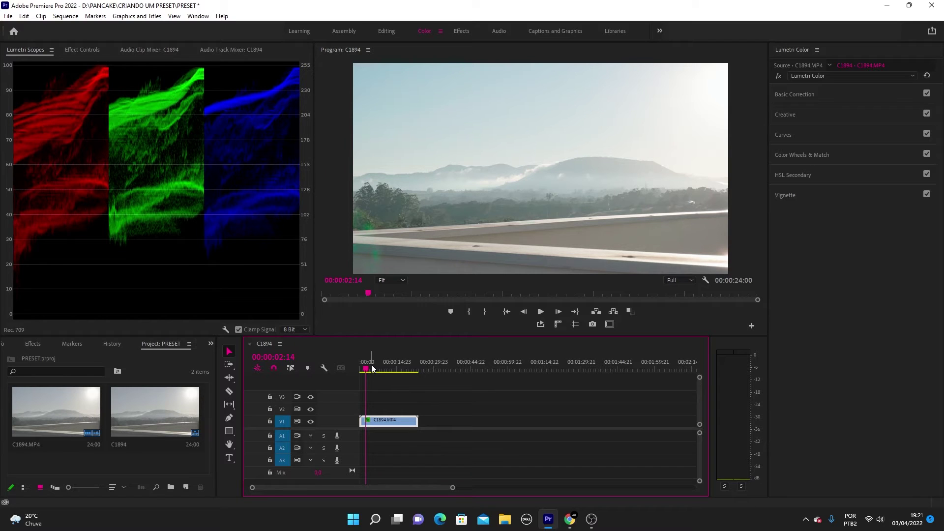
{"action": "left_click_drag", "start_coordinate": [371, 368], "coordinate": [365, 374]}
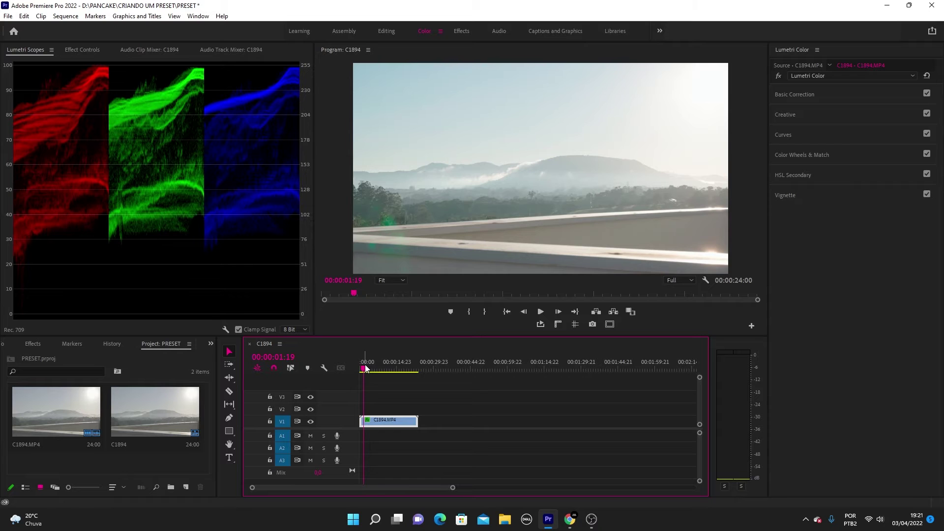
{"action": "mouse_move", "coordinate": [366, 369]}
{"action": "left_mouse_down"}
{"action": "mouse_move", "coordinate": [401, 376]}
{"action": "mouse_move", "coordinate": [367, 382]}
{"action": "left_mouse_up"}
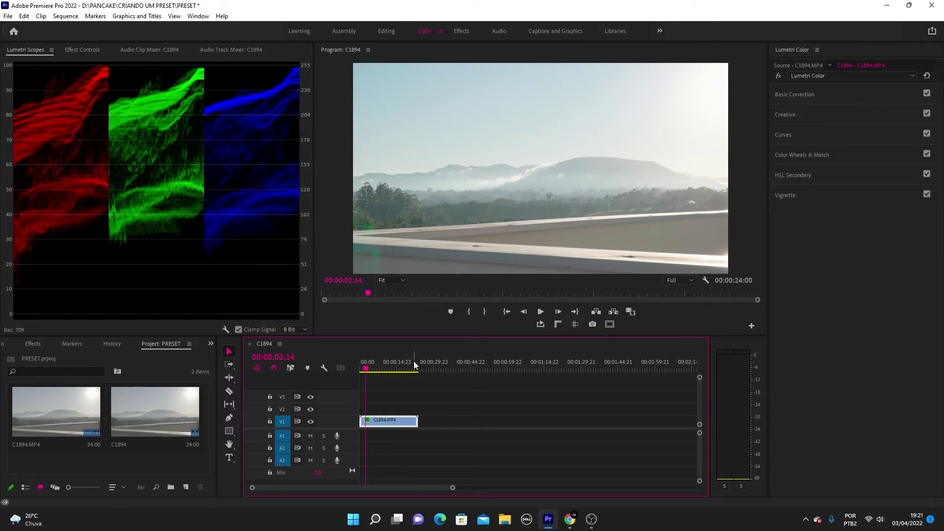
{"action": "left_click", "coordinate": [195, 470]}
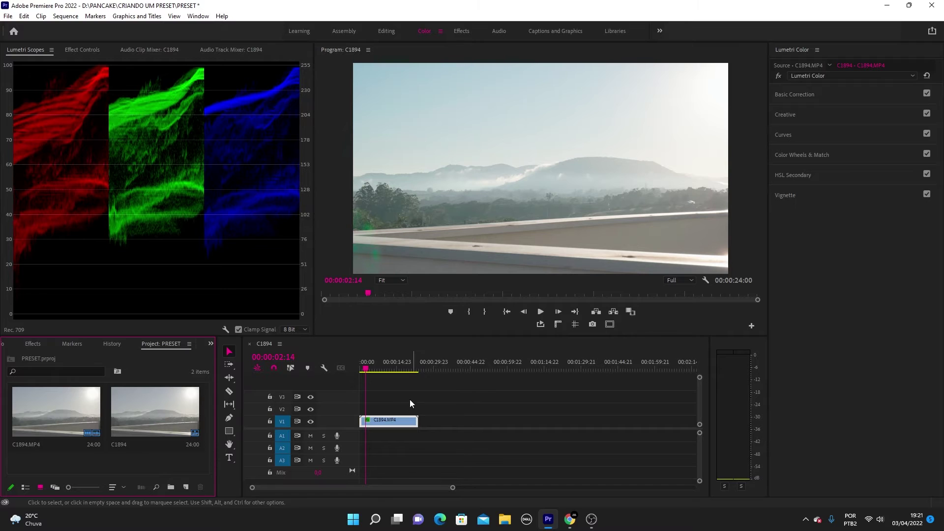
Step: Create an adjustment layer and place it on V2 above C1894.MP4
{"action": "left_click", "coordinate": [187, 487]}
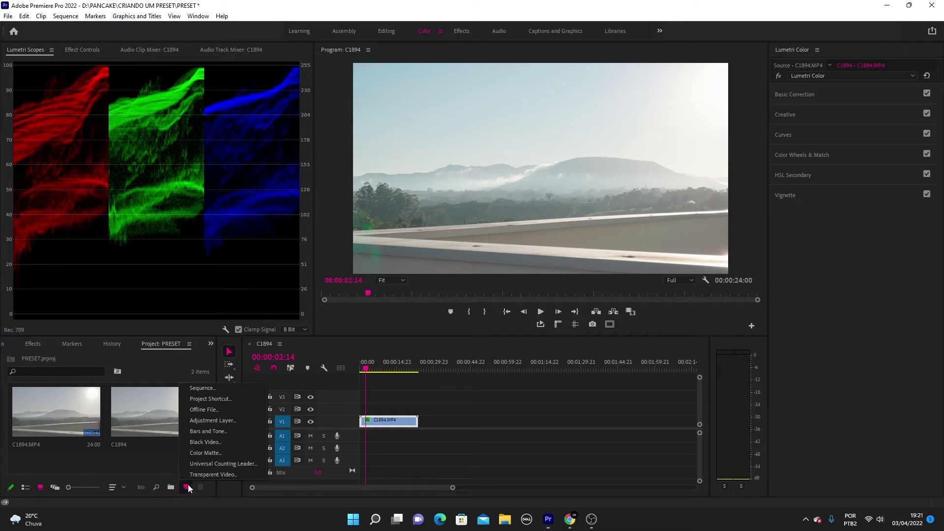
{"action": "left_click", "coordinate": [220, 420]}
{"action": "left_click", "coordinate": [488, 293]}
{"action": "left_click_drag", "start_coordinate": [150, 411], "coordinate": [418, 411]}
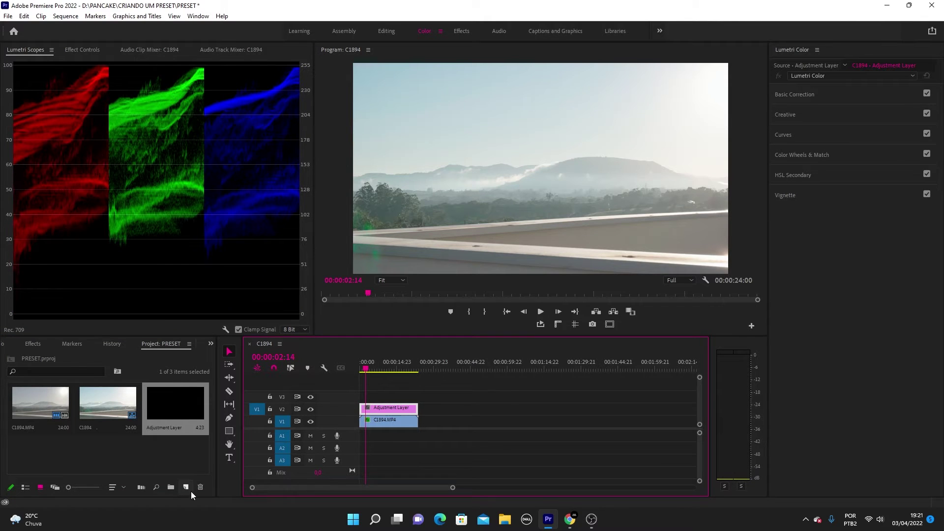
Step: Add a second 1920x1080 adjustment layer on V3, trimmed to the clip's length
{"action": "left_click", "coordinate": [188, 487]}
{"action": "left_click", "coordinate": [222, 421]}
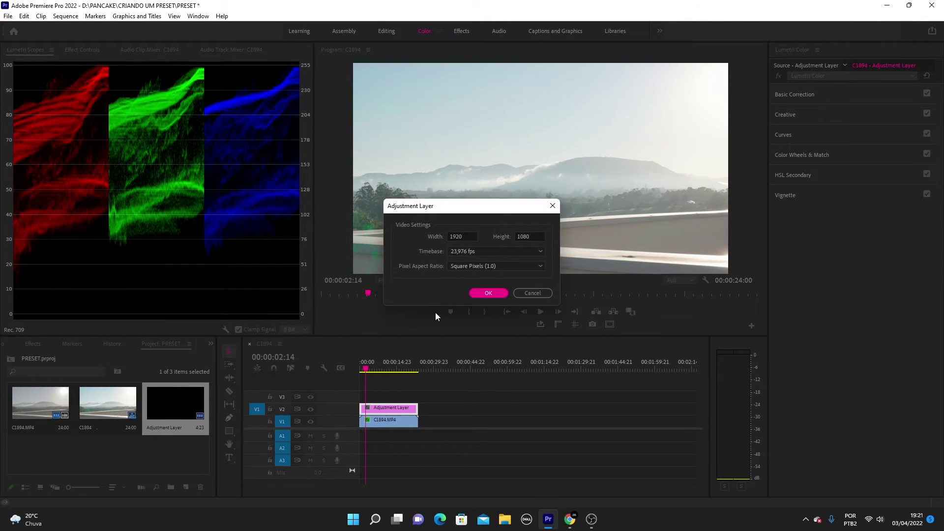
{"action": "left_click", "coordinate": [471, 293]}
{"action": "left_click_drag", "start_coordinate": [90, 474], "coordinate": [367, 397]}
{"action": "left_click_drag", "start_coordinate": [373, 395], "coordinate": [419, 394]}
Step: Give the V2 adjustment layer the orange Mango label
{"action": "right_click", "coordinate": [397, 412]}
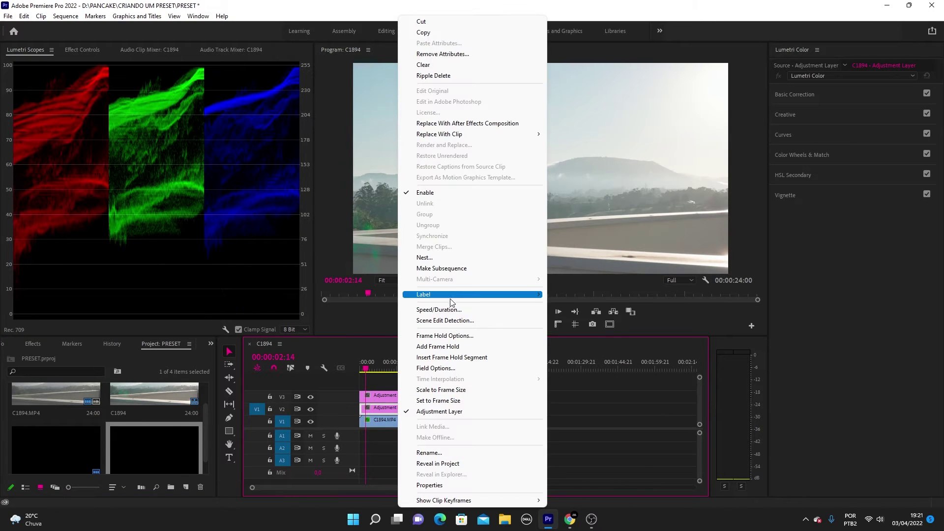
{"action": "mouse_move", "coordinate": [452, 303]}
{"action": "left_click", "coordinate": [585, 385]}
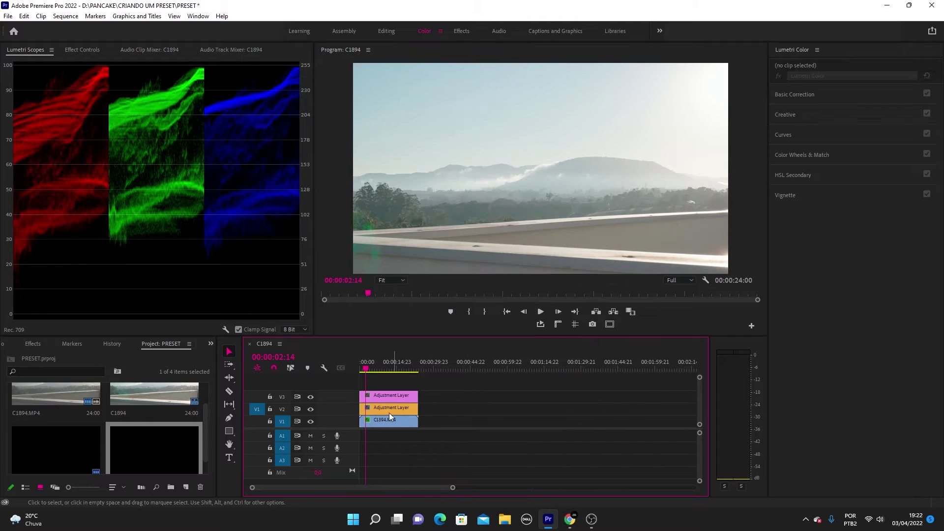
Step: Check the V2 layer's Basic Correction, then select C1894.MP4 and show its effect properties
{"action": "left_click", "coordinate": [392, 409]}
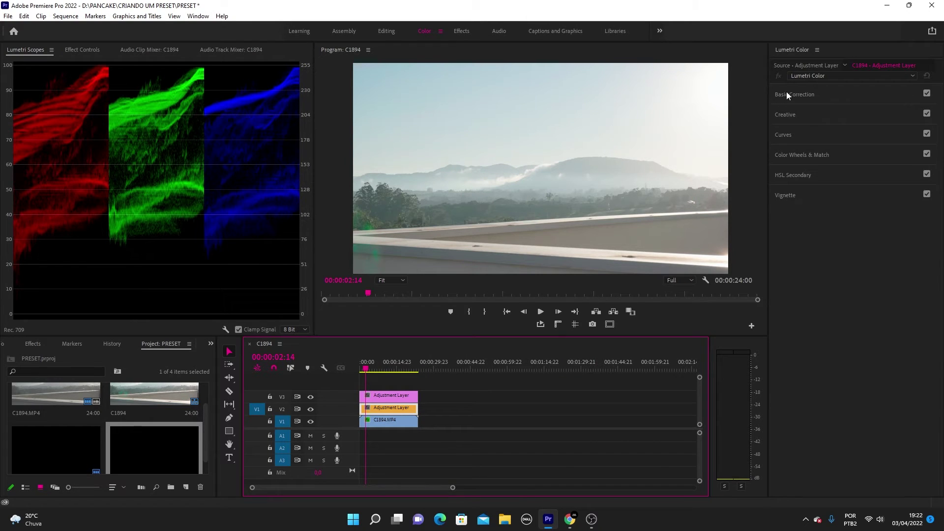
{"action": "left_click", "coordinate": [787, 93]}
{"action": "left_click", "coordinate": [795, 95]}
{"action": "left_click", "coordinate": [394, 416]}
{"action": "key", "text": "shift+5"}
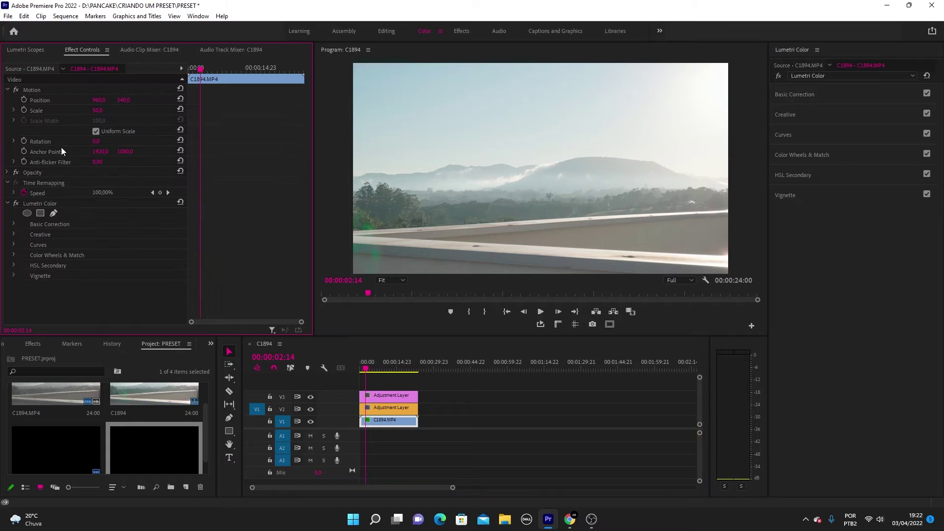
Step: Load the LC-709 conversion cube file as the V2 adjustment layer's input LUT
{"action": "left_click", "coordinate": [391, 398]}
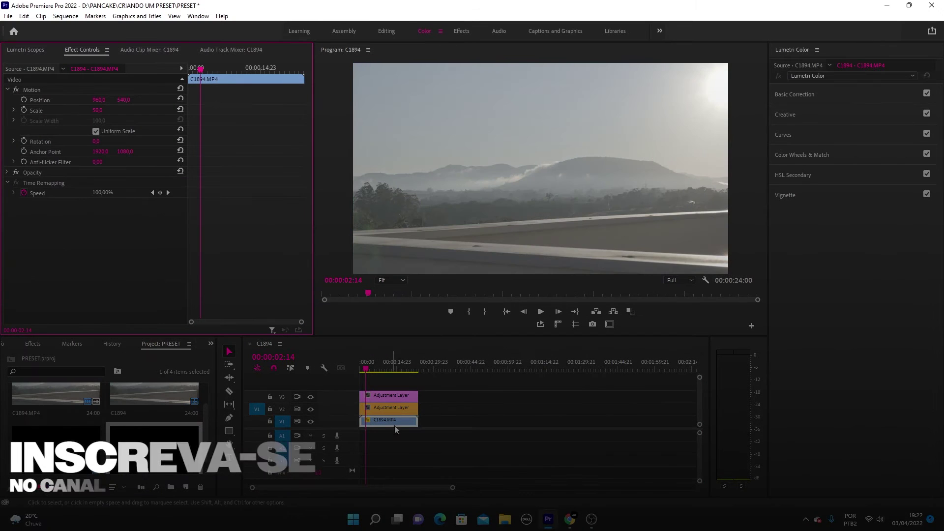
{"action": "left_click", "coordinate": [396, 407]}
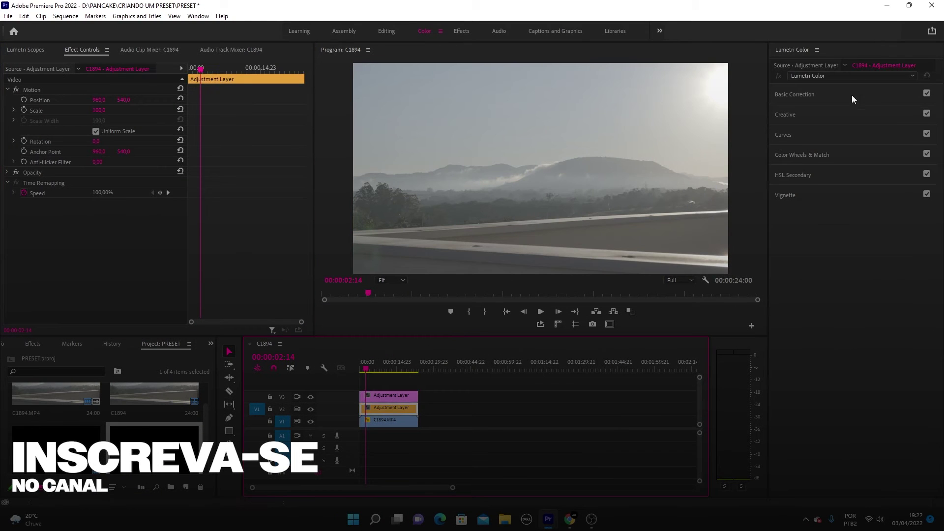
{"action": "left_click", "coordinate": [796, 94]}
{"action": "left_click", "coordinate": [823, 110]}
{"action": "left_click", "coordinate": [837, 129]}
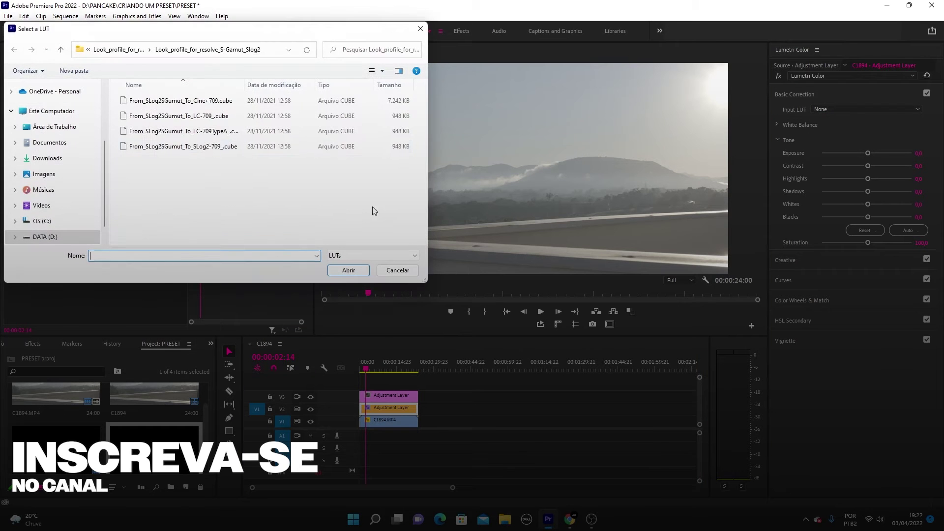
{"action": "left_click", "coordinate": [212, 118]}
{"action": "double_click", "coordinate": [212, 118]}
Step: Select C1894.MP4 and scrub through the clip to review the frames
{"action": "left_click", "coordinate": [402, 398]}
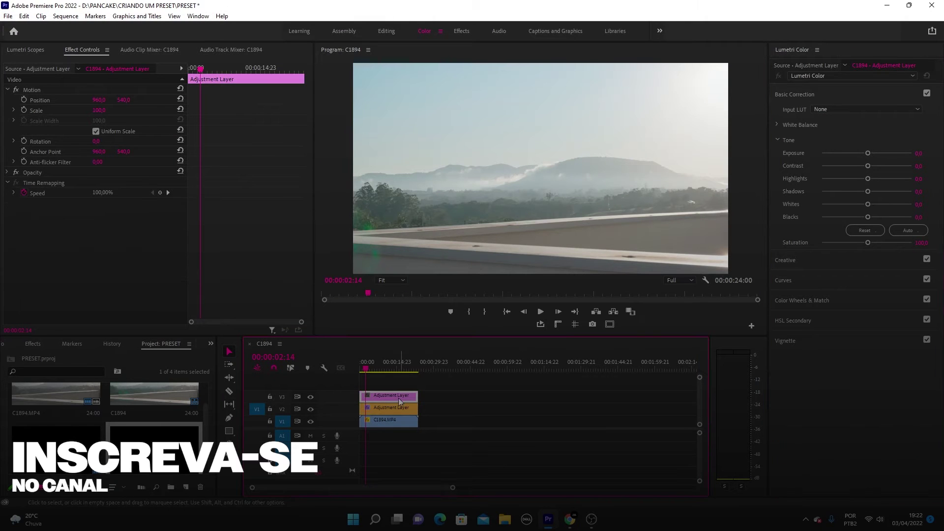
{"action": "left_click", "coordinate": [391, 422]}
{"action": "mouse_move", "coordinate": [364, 370]}
{"action": "left_mouse_down"}
{"action": "mouse_move", "coordinate": [384, 371]}
{"action": "mouse_move", "coordinate": [367, 372]}
{"action": "left_mouse_up"}
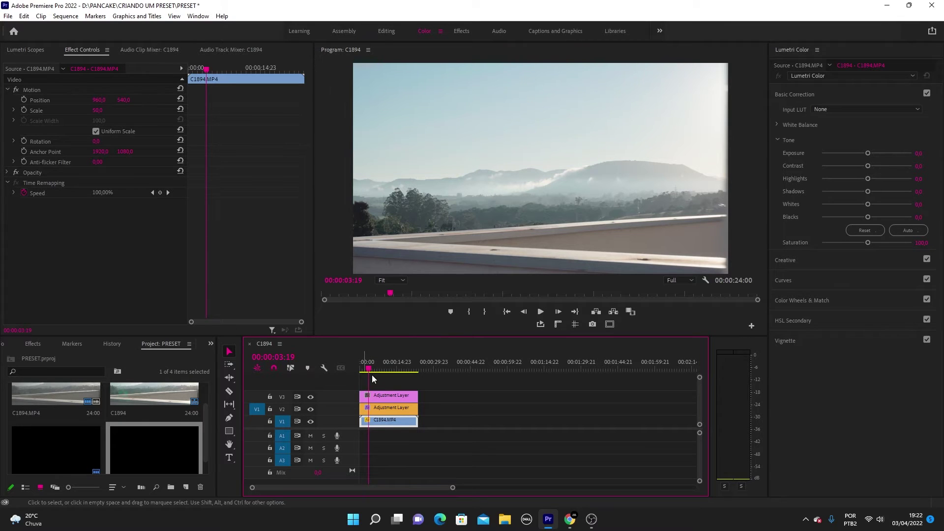
{"action": "mouse_move", "coordinate": [372, 370]}
{"action": "left_mouse_down"}
{"action": "mouse_move", "coordinate": [383, 370]}
{"action": "mouse_move", "coordinate": [362, 377]}
{"action": "left_mouse_up"}
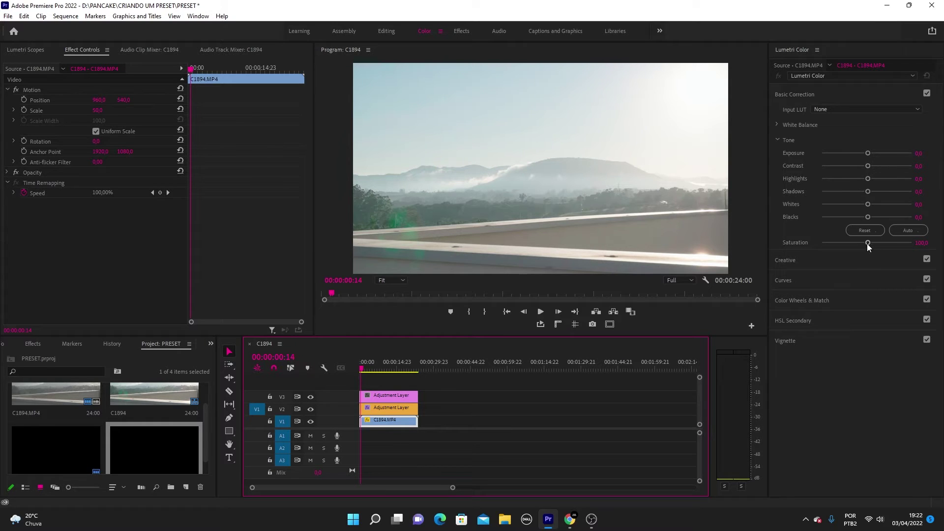
Step: Set C1894's Saturation to 200 and Contrast to 100, and view the frame at 100%
{"action": "left_click_drag", "start_coordinate": [868, 242], "coordinate": [872, 242]}
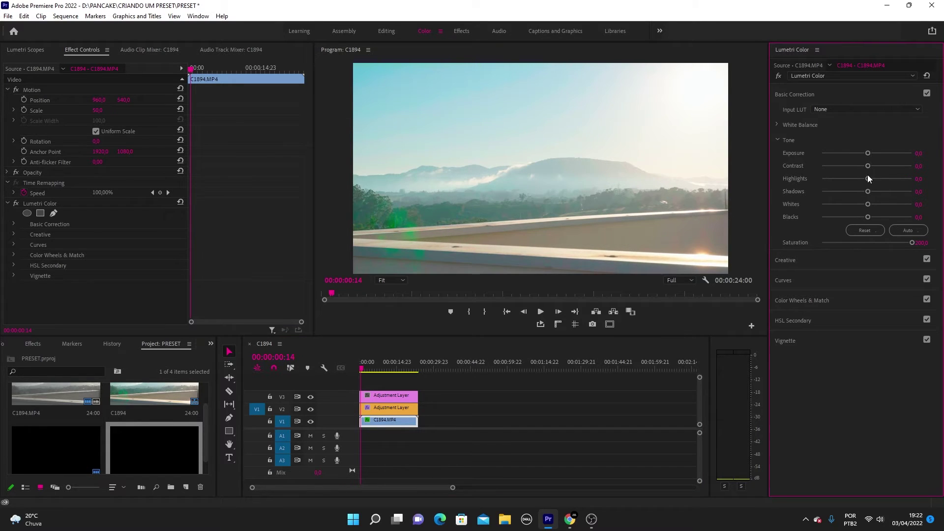
{"action": "left_click_drag", "start_coordinate": [867, 167], "coordinate": [902, 168]}
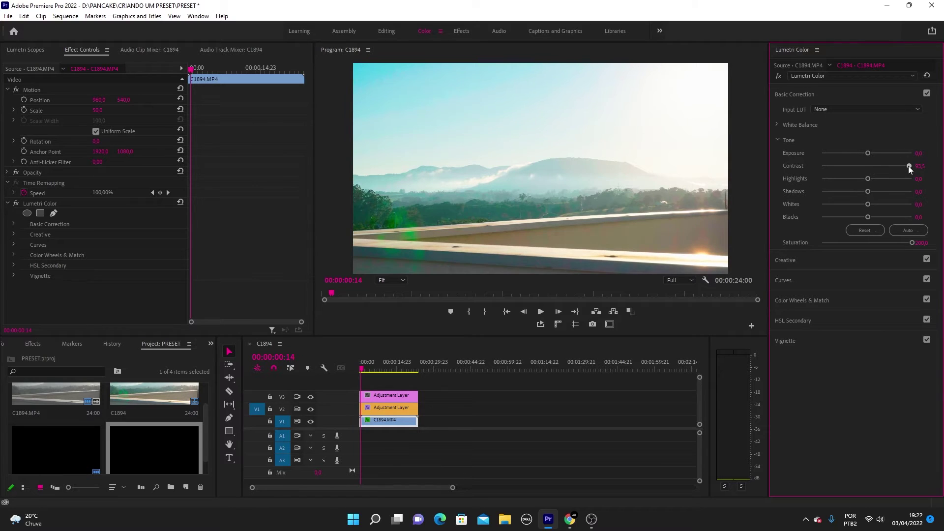
{"action": "left_click", "coordinate": [391, 280]}
{"action": "left_click", "coordinate": [393, 354]}
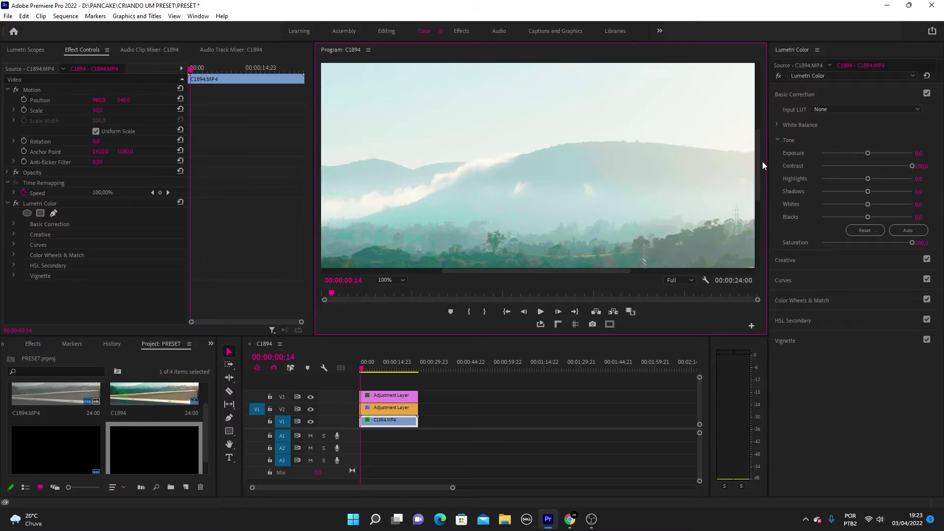
{"action": "left_click_drag", "start_coordinate": [761, 190], "coordinate": [681, 254]}
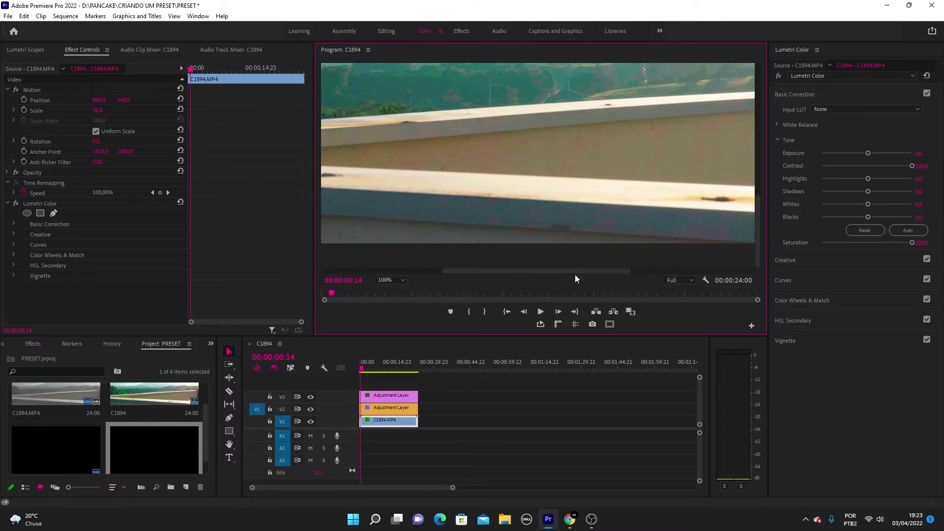
{"action": "left_click_drag", "start_coordinate": [577, 272], "coordinate": [500, 212]}
{"action": "left_click", "coordinate": [403, 280]}
{"action": "left_click", "coordinate": [389, 369]}
{"action": "left_click_drag", "start_coordinate": [756, 158], "coordinate": [544, 232]}
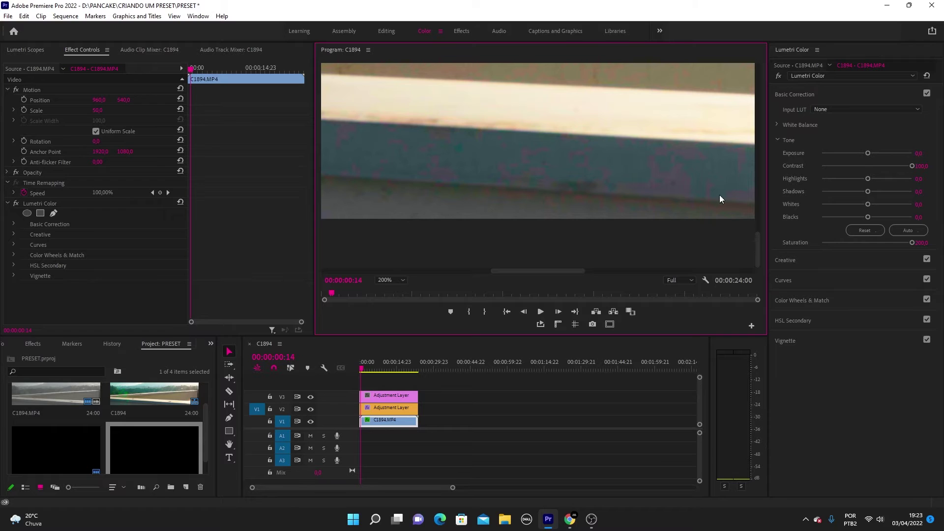
{"action": "left_click_drag", "start_coordinate": [554, 269], "coordinate": [642, 273]}
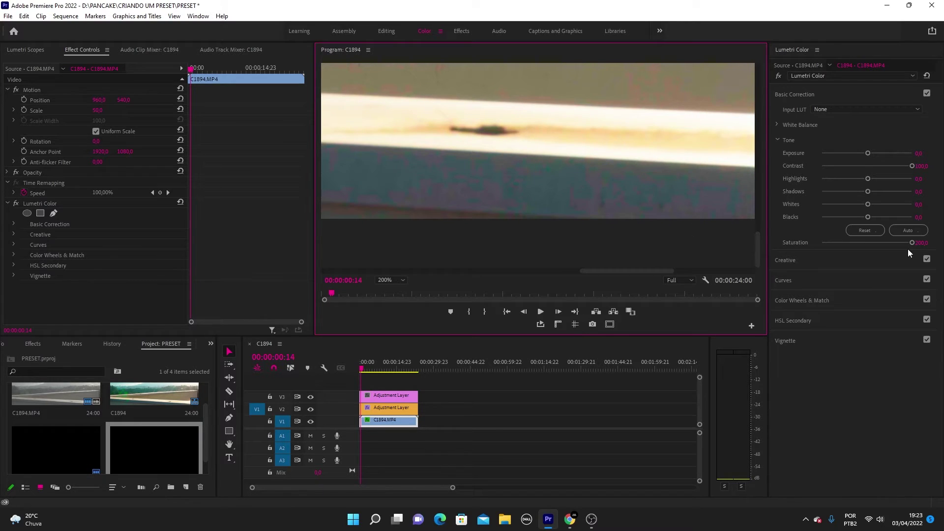
{"action": "left_click_drag", "start_coordinate": [760, 246], "coordinate": [760, 187]}
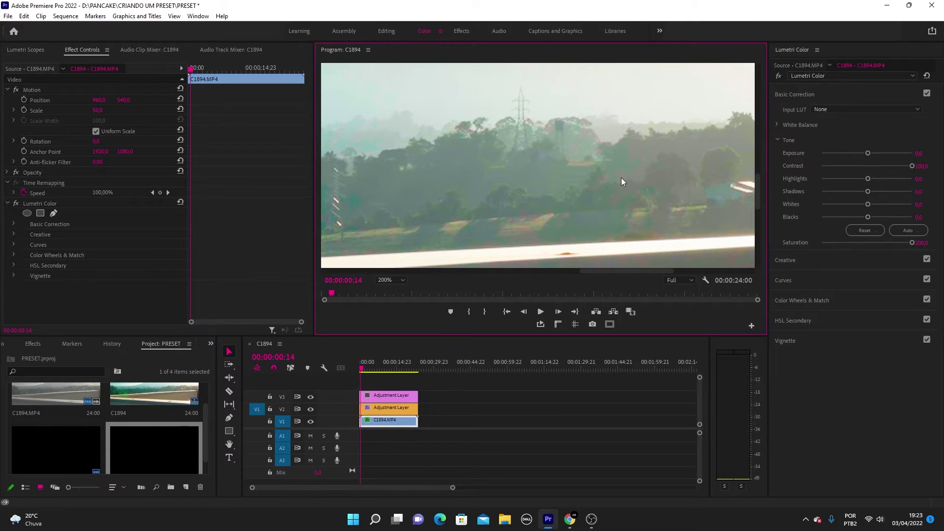
{"action": "left_click", "coordinate": [403, 280]}
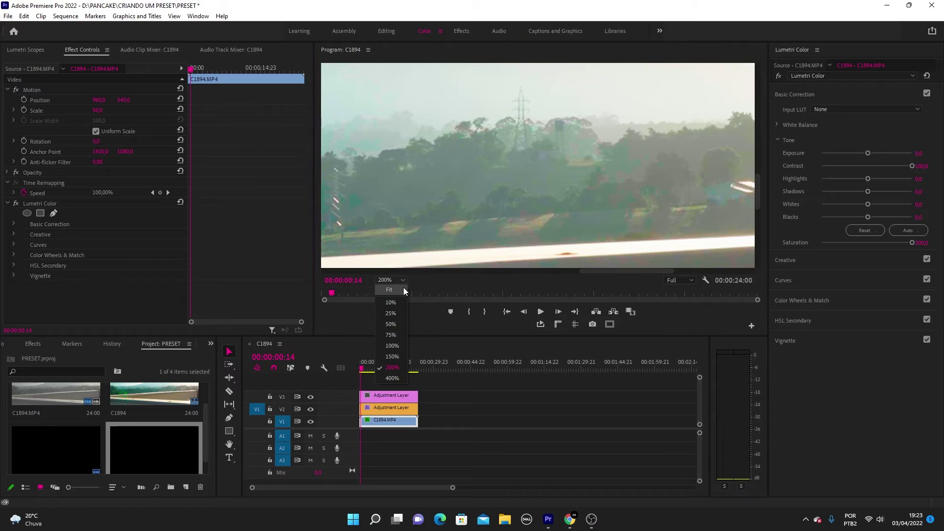
{"action": "left_click", "coordinate": [401, 289]}
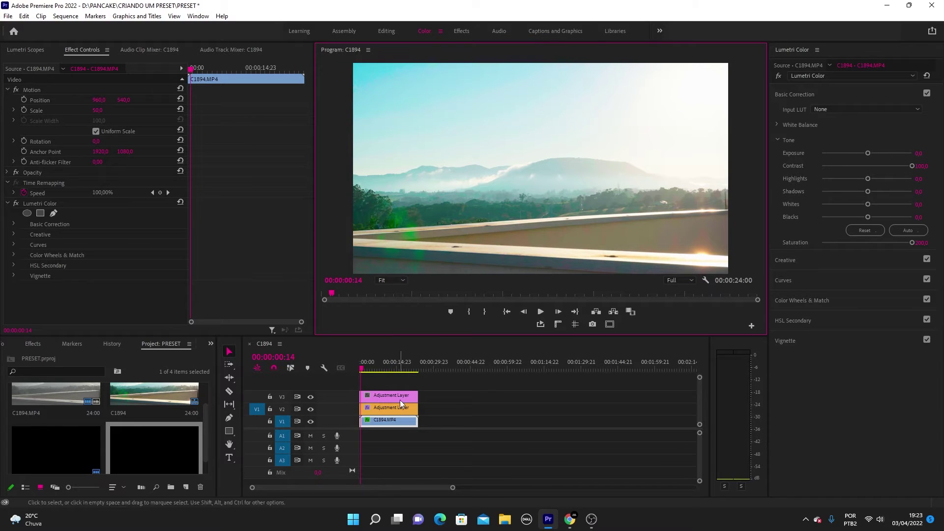
Step: Reset C1894's Saturation to 100 and its Contrast, scrubbing the clip to judge the grade
{"action": "double_click", "coordinate": [910, 243]}
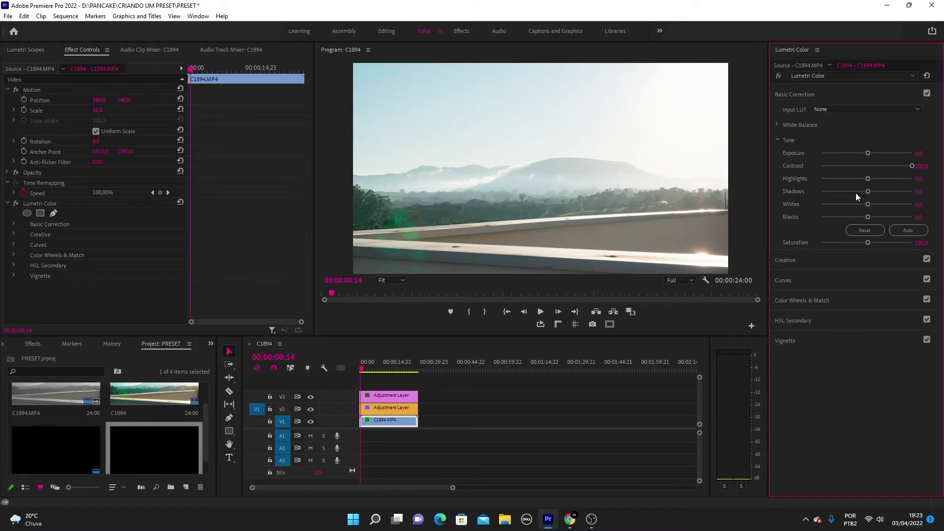
{"action": "left_click", "coordinate": [370, 371]}
{"action": "left_click_drag", "start_coordinate": [370, 371], "coordinate": [365, 371]}
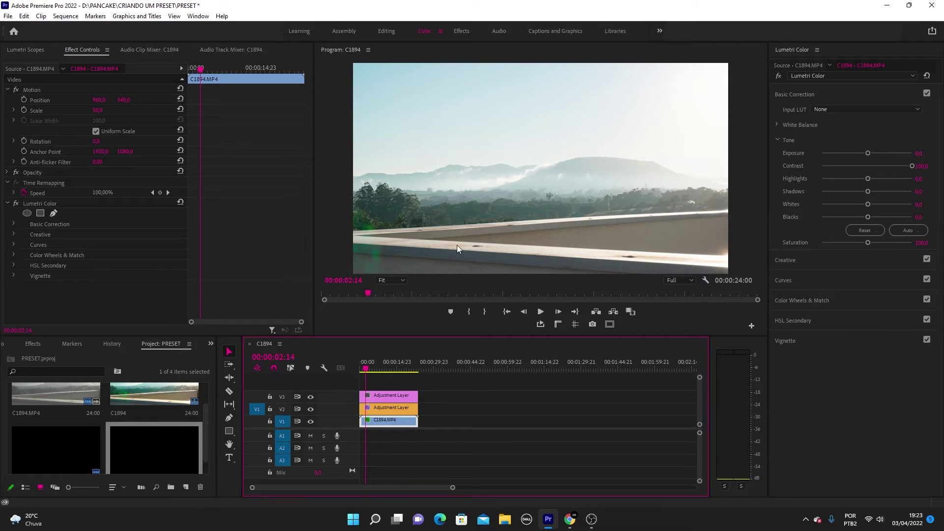
{"action": "mouse_move", "coordinate": [370, 368]}
{"action": "left_mouse_down"}
{"action": "mouse_move", "coordinate": [401, 370]}
{"action": "mouse_move", "coordinate": [364, 384]}
{"action": "mouse_move", "coordinate": [363, 369]}
{"action": "left_mouse_up"}
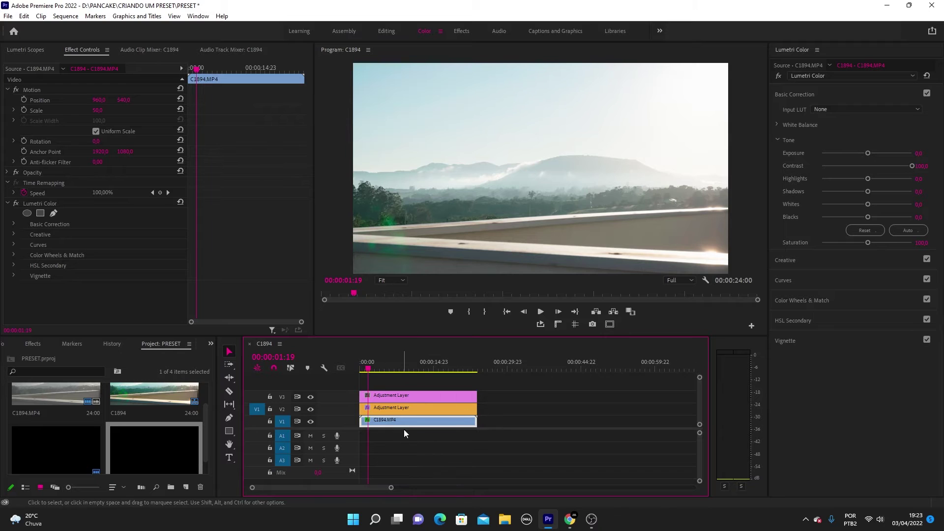
{"action": "double_click", "coordinate": [891, 166]}
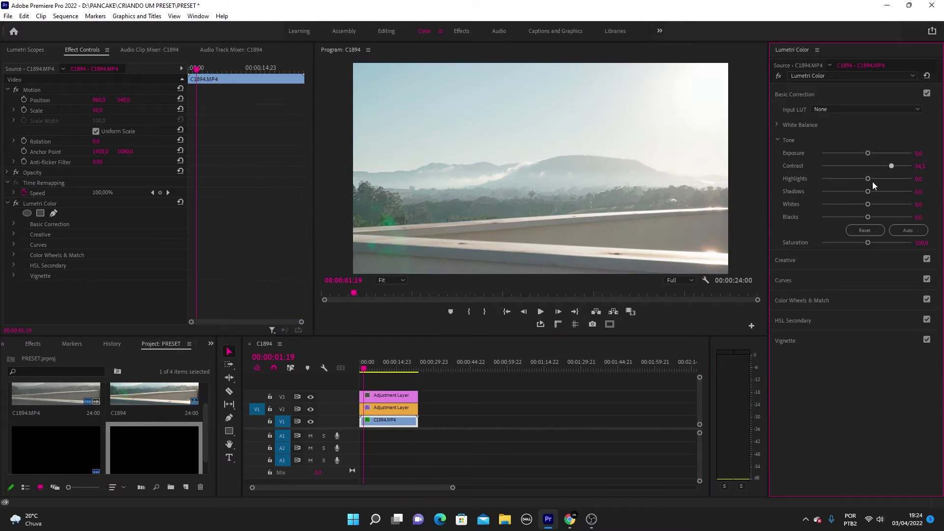
Step: Toggle the V2 adjustment layer off and on to compare the grade
{"action": "left_click", "coordinate": [386, 406]}
{"action": "left_click", "coordinate": [311, 410]}
{"action": "left_click", "coordinate": [311, 409]}
Step: Add a shadow point to C1894's RGB curve and pull it down to darken
{"action": "left_click", "coordinate": [394, 421]}
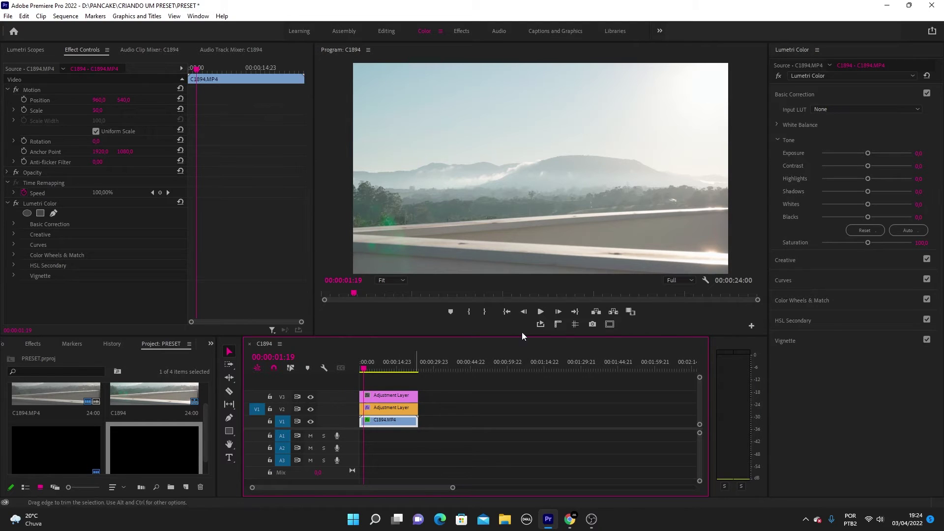
{"action": "left_click", "coordinate": [782, 280]}
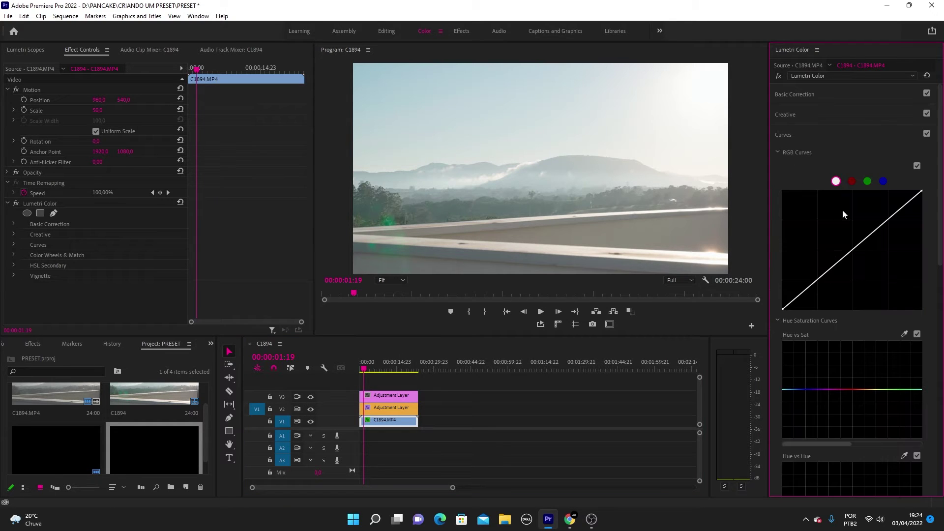
{"action": "left_click", "coordinate": [830, 282]}
{"action": "mouse_move", "coordinate": [831, 283]}
{"action": "left_mouse_down"}
{"action": "mouse_move", "coordinate": [841, 281]}
{"action": "mouse_move", "coordinate": [826, 286]}
{"action": "left_mouse_up"}
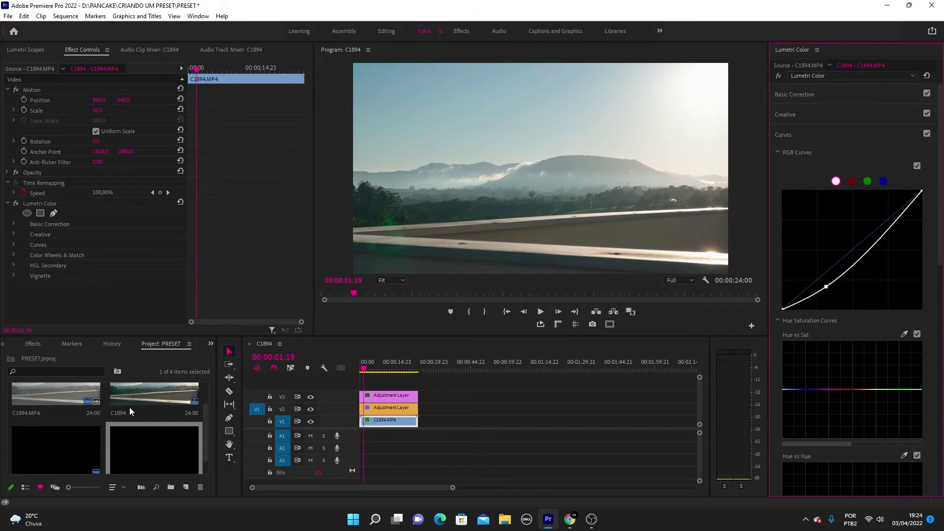
{"action": "key", "text": "shift+7"}
{"action": "left_click", "coordinate": [43, 356]}
Step: Apply Crop to the V3 adjustment layer with 30% top and 30% bottom
{"action": "type", "text": "crop"}
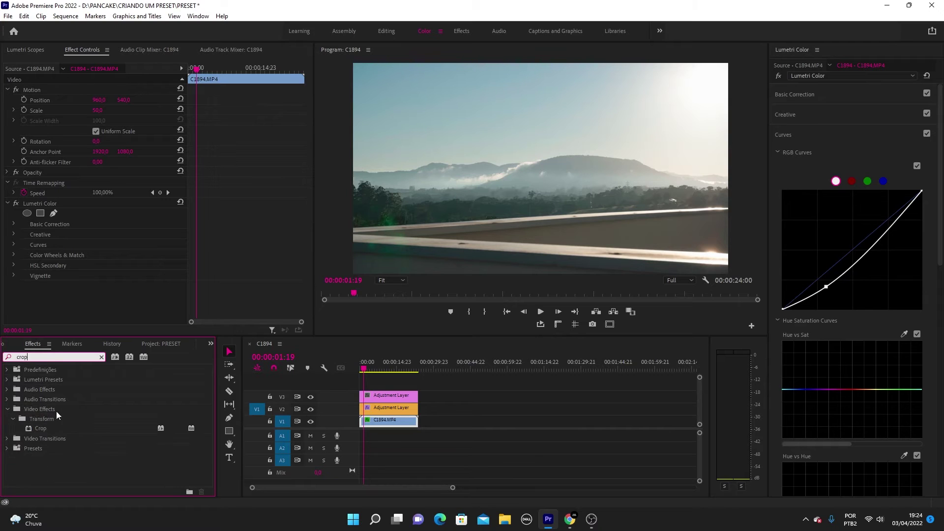
{"action": "left_click_drag", "start_coordinate": [40, 428], "coordinate": [392, 398]}
{"action": "left_click", "coordinate": [98, 255]}
{"action": "type", "text": "30"}
{"action": "key", "text": "Return"}
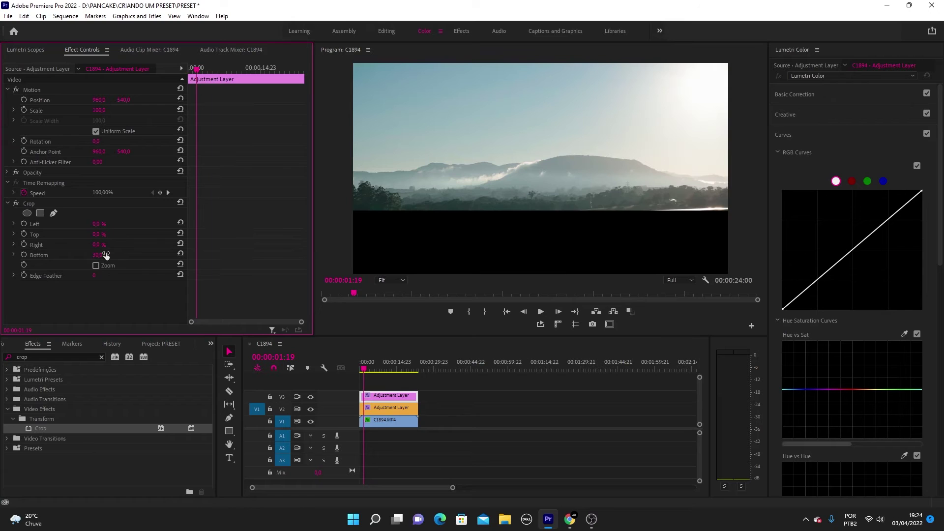
{"action": "left_click", "coordinate": [106, 231]}
{"action": "type", "text": "30"}
{"action": "key", "text": "Return"}
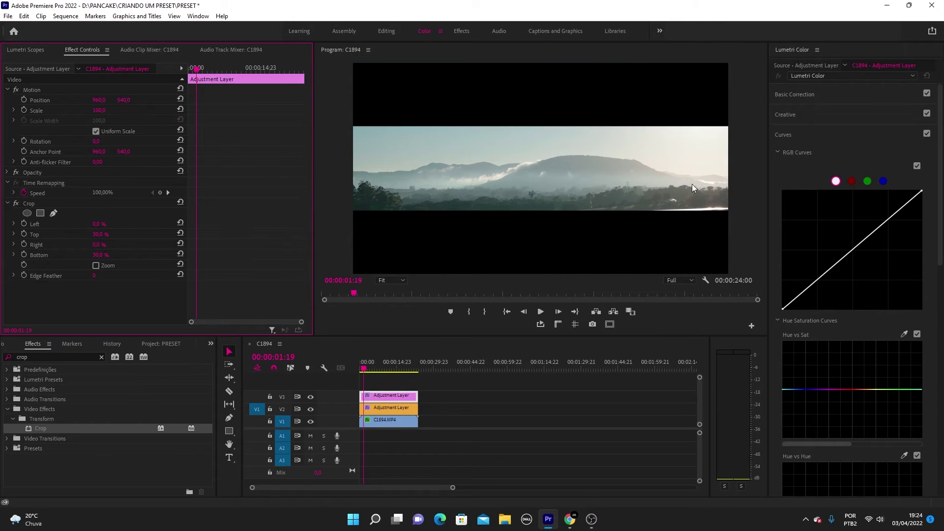
Step: Review the letterbox at 01:19, then remove Crop from the V3 adjustment layer
{"action": "left_click", "coordinate": [370, 371]}
{"action": "left_click_drag", "start_coordinate": [370, 371], "coordinate": [364, 371]}
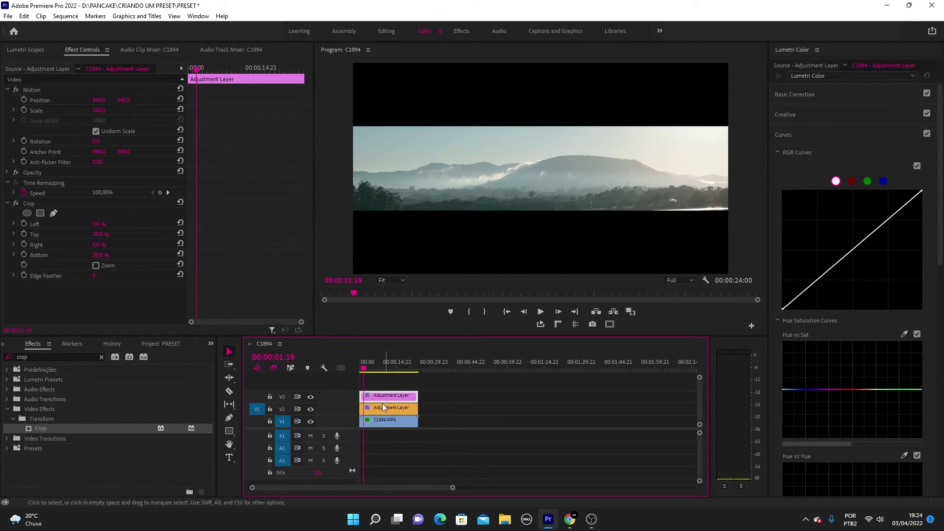
{"action": "left_click", "coordinate": [33, 206]}
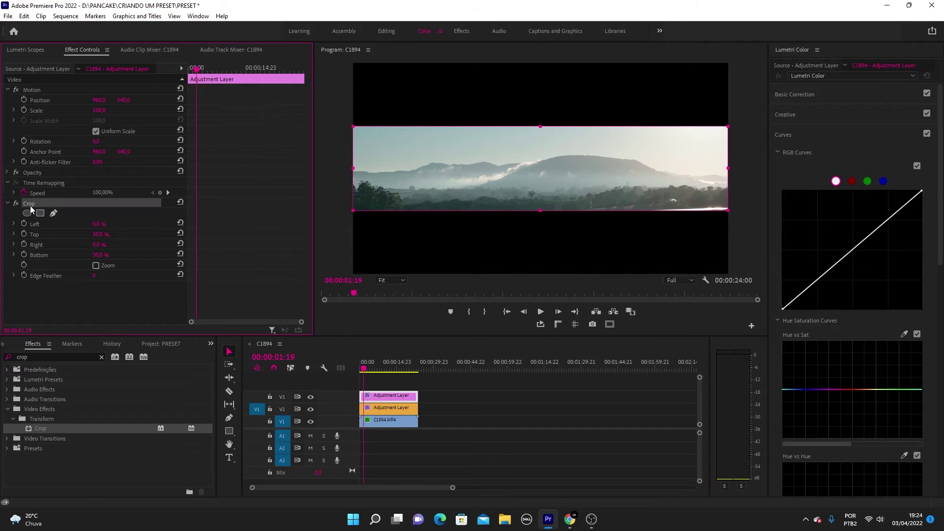
{"action": "key", "text": "Delete"}
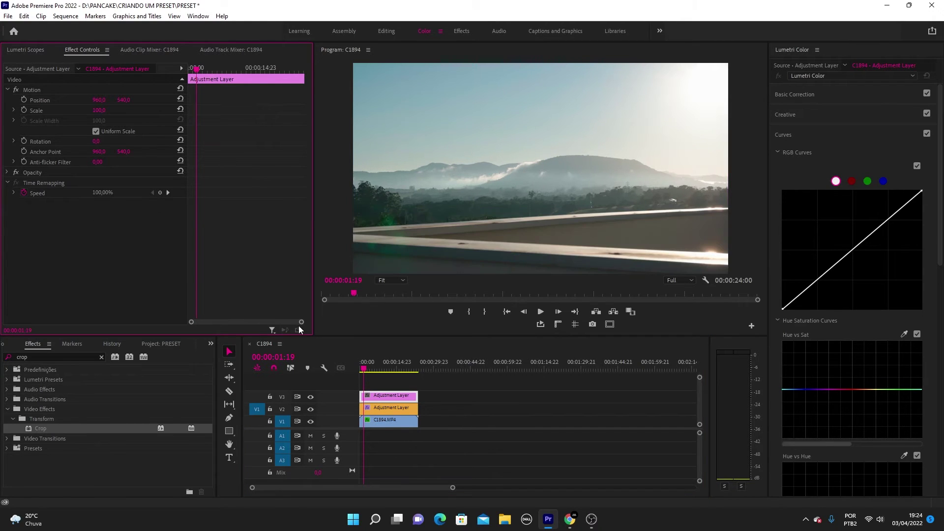
Step: Create a new adjustment layer on V4 and paste the letterbox Crop onto it
{"action": "left_click", "coordinate": [382, 424]}
{"action": "left_click", "coordinate": [397, 385]}
{"action": "key", "text": "shift+1"}
{"action": "left_click", "coordinate": [186, 487]}
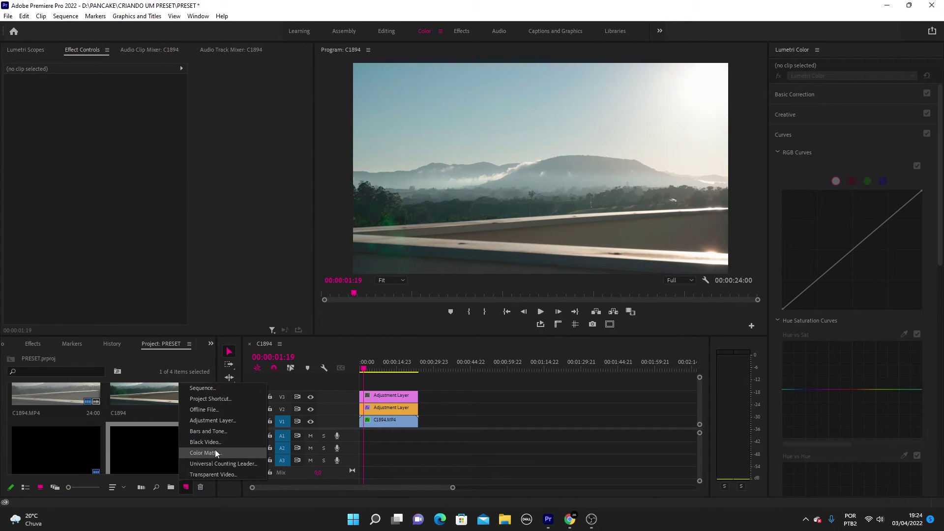
{"action": "left_click", "coordinate": [221, 422]}
{"action": "left_click", "coordinate": [488, 293]}
{"action": "left_click_drag", "start_coordinate": [108, 441], "coordinate": [381, 386]}
{"action": "key", "text": "ctrl+v"}
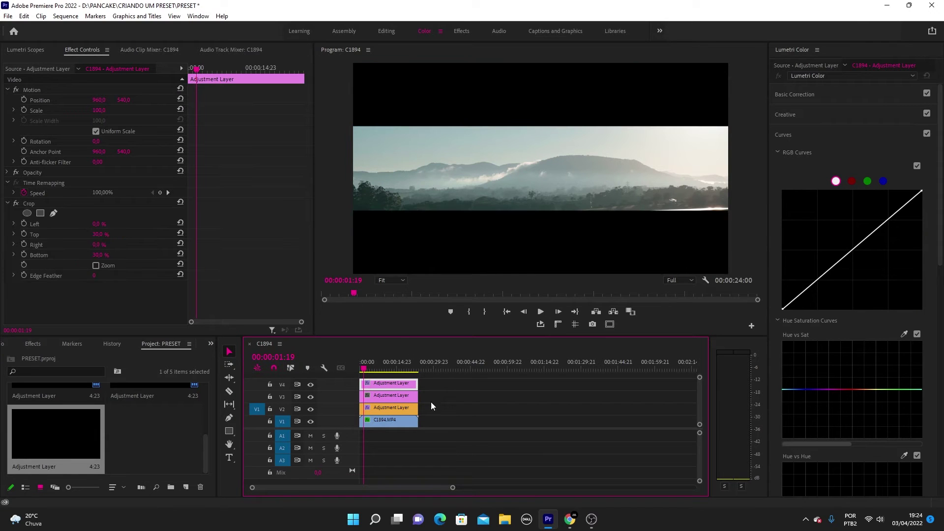
Step: Shape C1894's RGB curve into an S with lowered shadows and lifted highlights, showing the RGB parade
{"action": "left_click", "coordinate": [387, 422]}
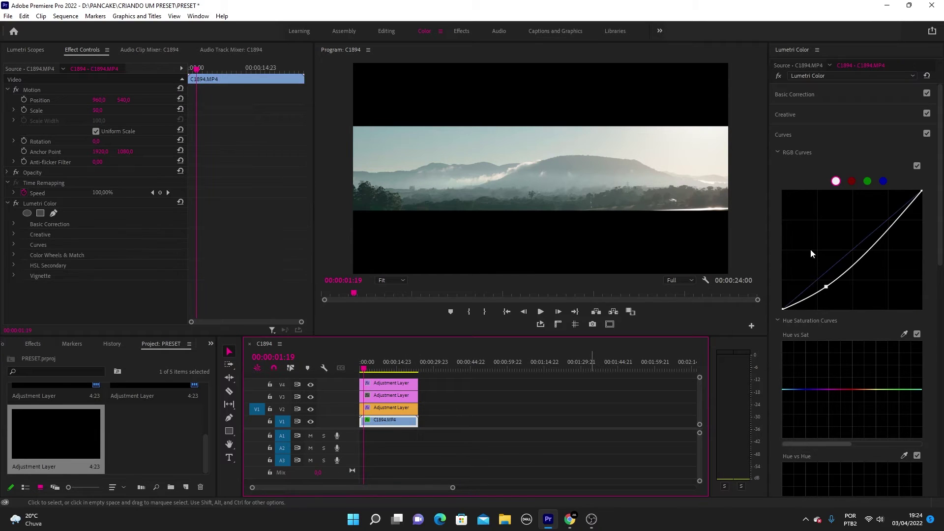
{"action": "left_click", "coordinate": [826, 287]}
{"action": "left_click_drag", "start_coordinate": [826, 288], "coordinate": [829, 291]}
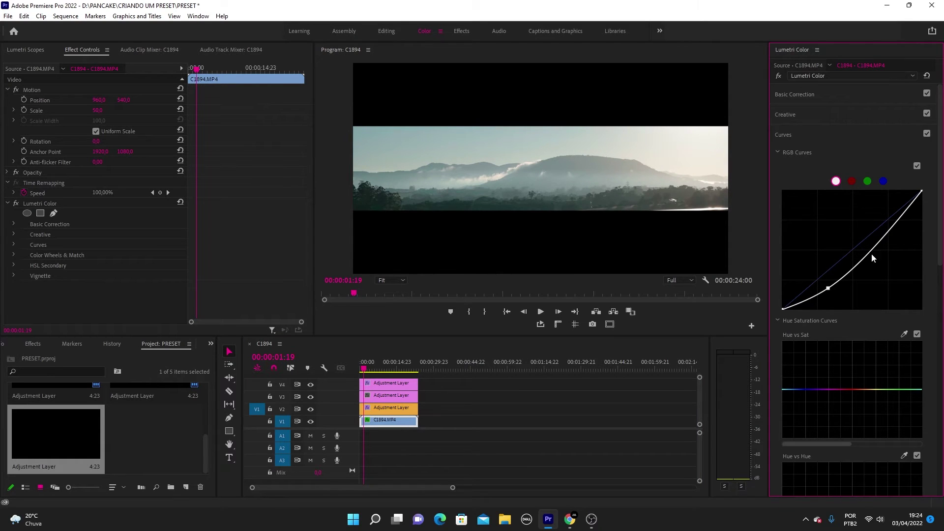
{"action": "left_click_drag", "start_coordinate": [879, 248], "coordinate": [897, 214]}
{"action": "left_click_drag", "start_coordinate": [856, 268], "coordinate": [860, 265]}
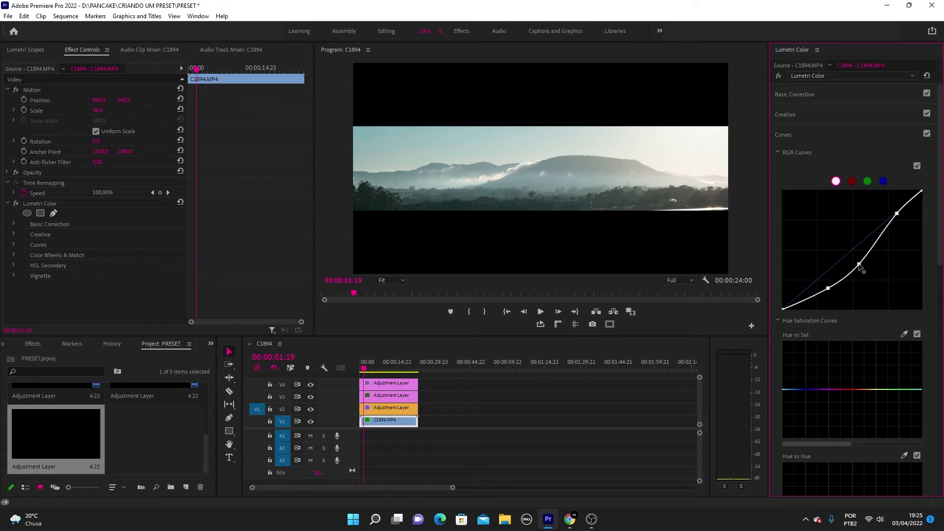
{"action": "left_click_drag", "start_coordinate": [831, 292], "coordinate": [831, 292]}
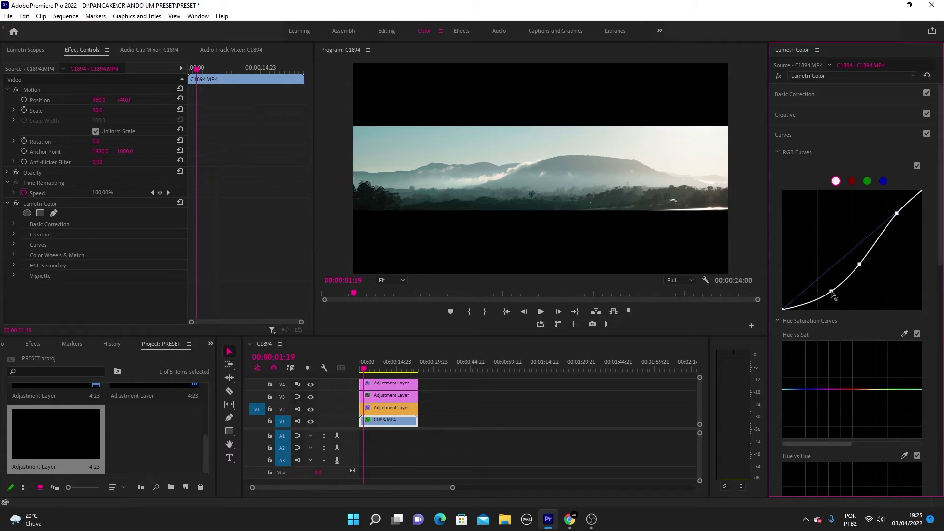
{"action": "left_click", "coordinate": [41, 51]}
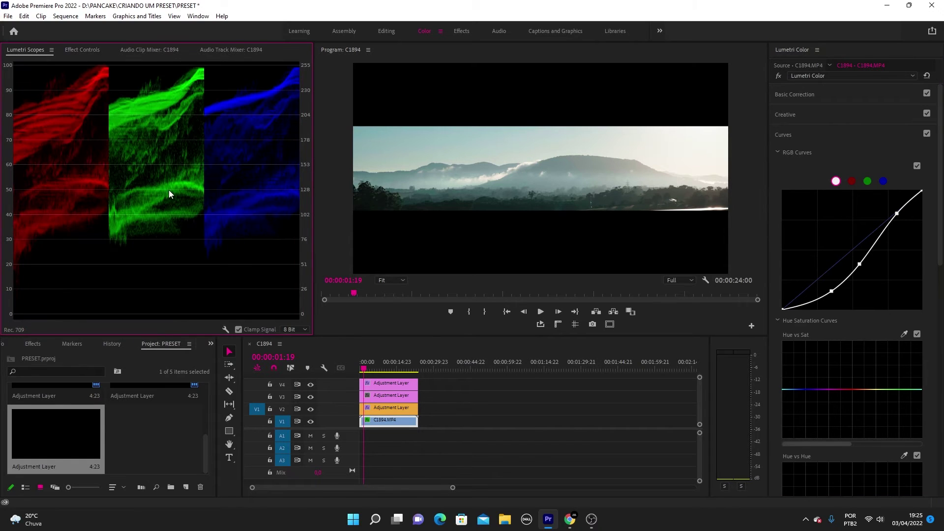
Step: Nudge the S-curve's shadow point down-left and its highlight point up, checking a chosen frame
{"action": "left_click_drag", "start_coordinate": [833, 293], "coordinate": [834, 299]}
{"action": "left_click", "coordinate": [386, 368]}
{"action": "left_click_drag", "start_coordinate": [386, 368], "coordinate": [369, 373]}
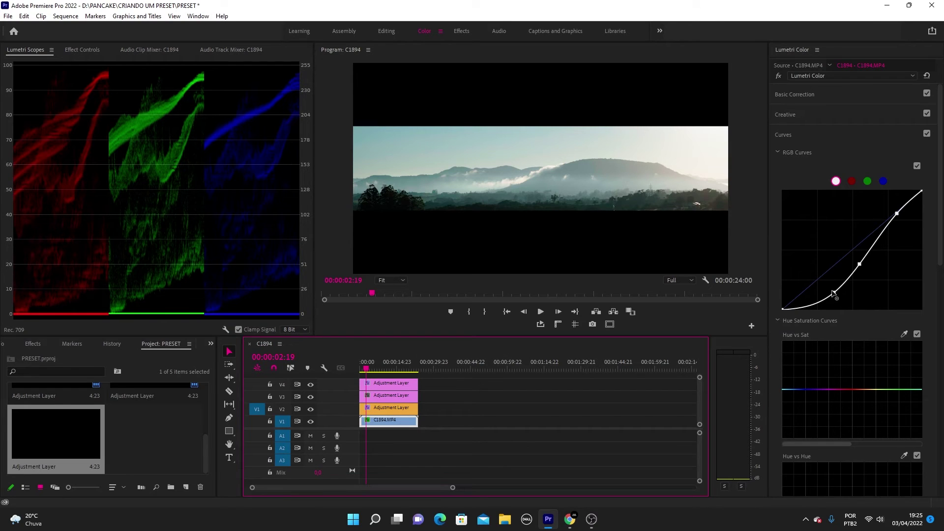
{"action": "left_click_drag", "start_coordinate": [835, 294], "coordinate": [828, 293]}
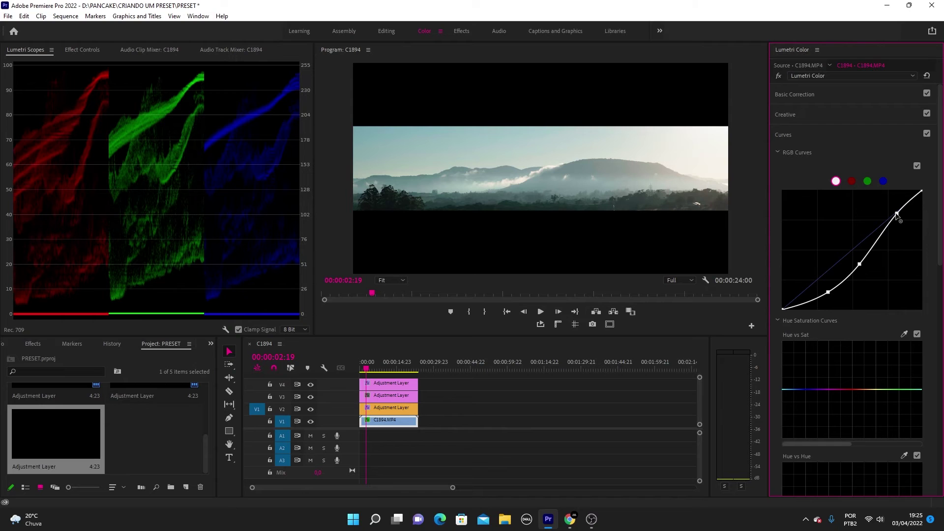
{"action": "left_click_drag", "start_coordinate": [897, 214], "coordinate": [897, 214]}
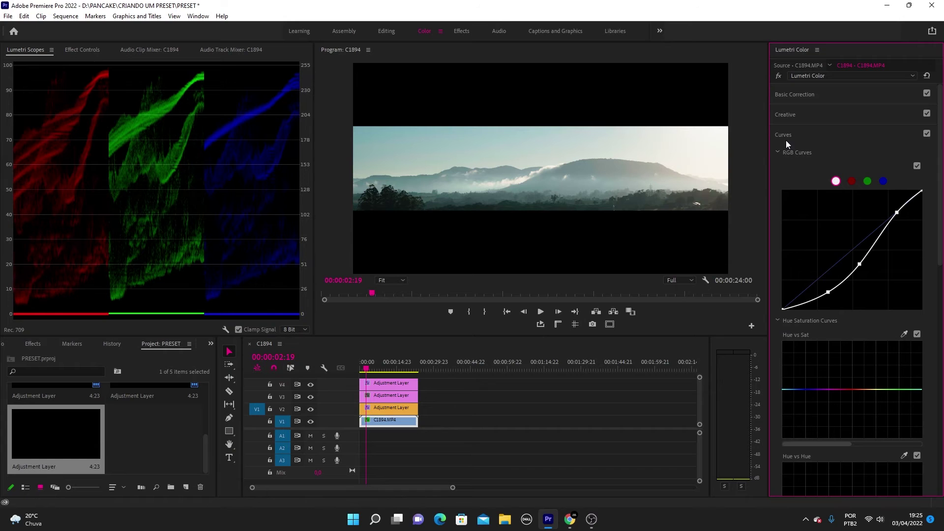
{"action": "left_click", "coordinate": [785, 117]}
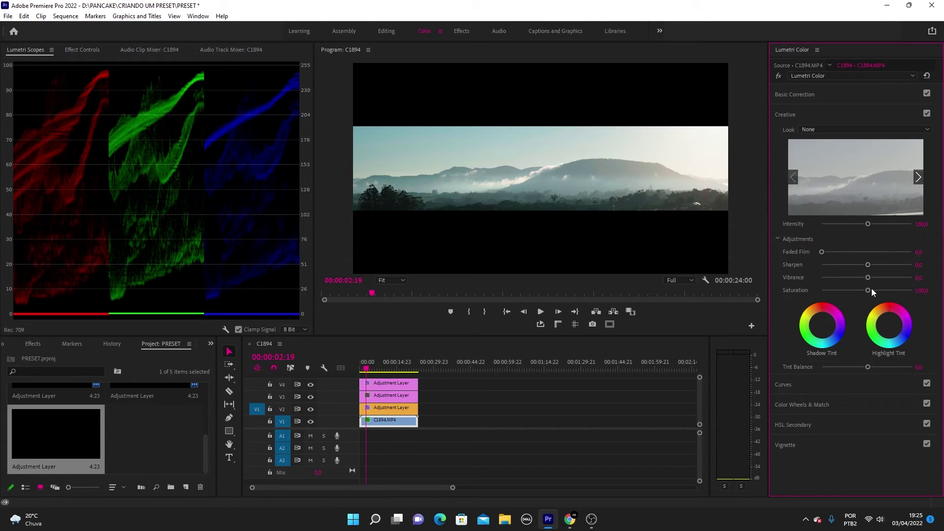
Step: Raise Creative Saturation to 107.6 and Vibrance to 13, then toggle the Lumetri bypass to compare
{"action": "left_click_drag", "start_coordinate": [869, 291], "coordinate": [876, 291]}
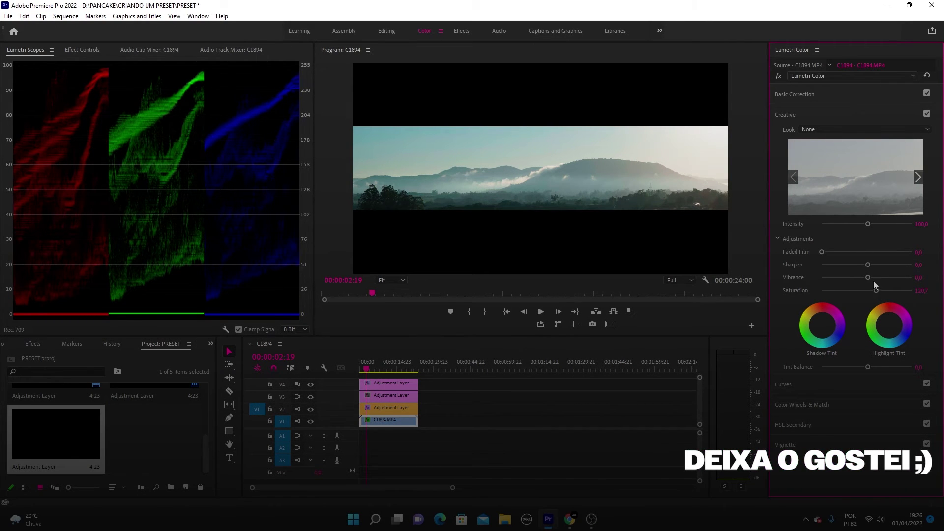
{"action": "left_click_drag", "start_coordinate": [868, 278], "coordinate": [880, 280]}
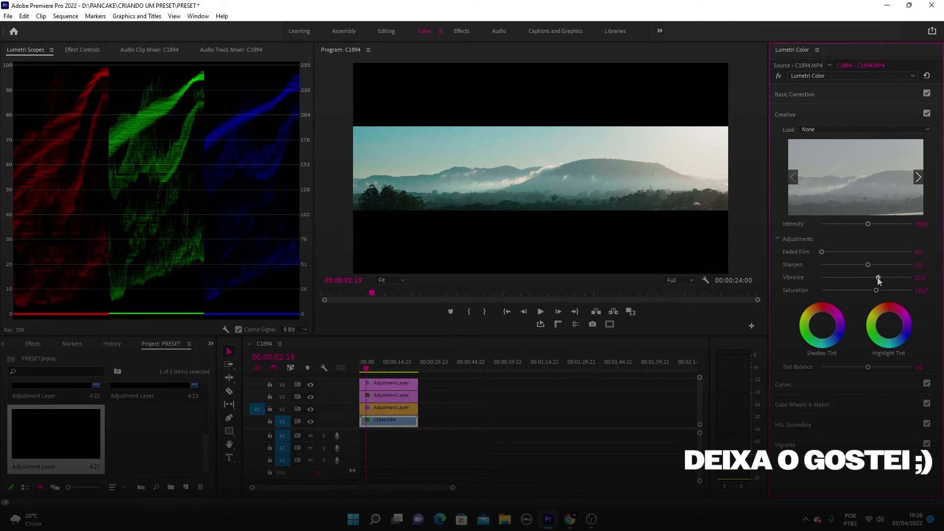
{"action": "left_click", "coordinate": [787, 116]}
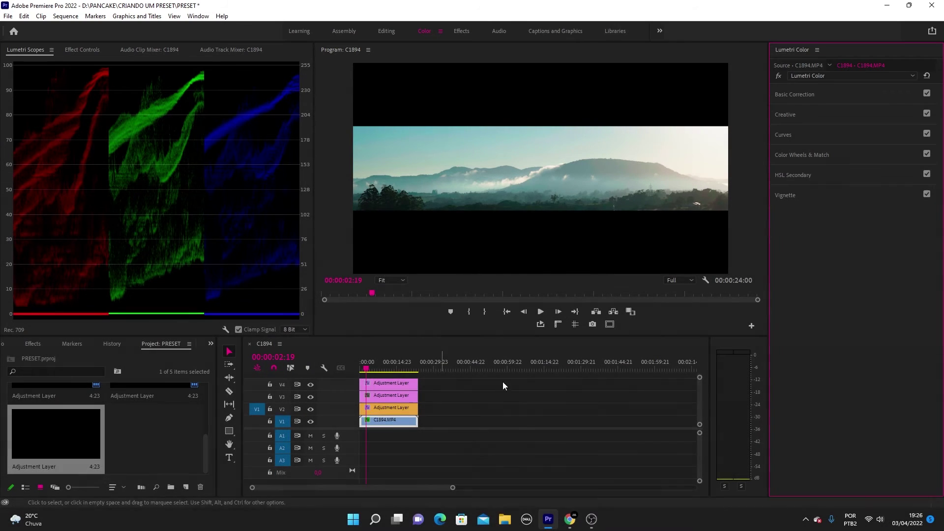
{"action": "left_click", "coordinate": [782, 75]}
{"action": "left_click", "coordinate": [782, 74]}
Step: Compare the grade by toggling the V2 track visibility and C1894's Lumetri bypass on and off
{"action": "left_click", "coordinate": [377, 412]}
{"action": "left_click", "coordinate": [310, 410]}
{"action": "left_click", "coordinate": [310, 409]}
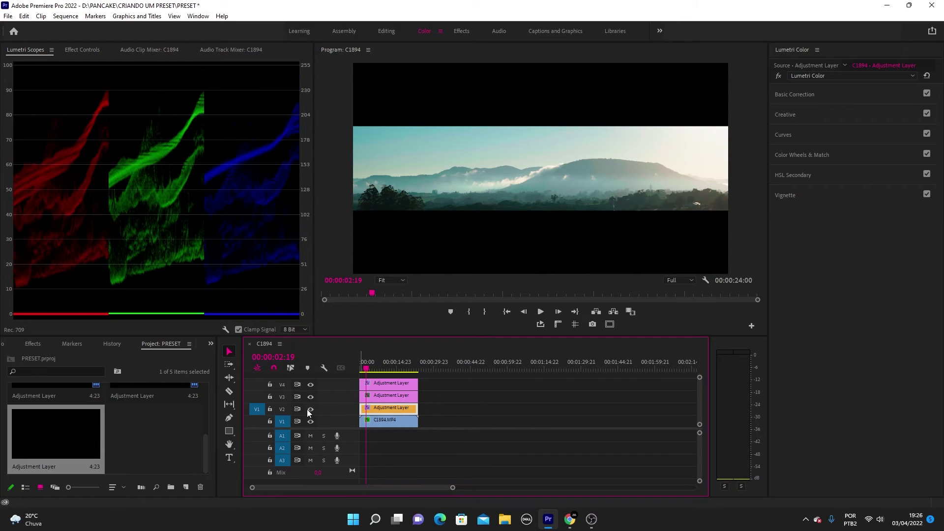
{"action": "left_click", "coordinate": [387, 421]}
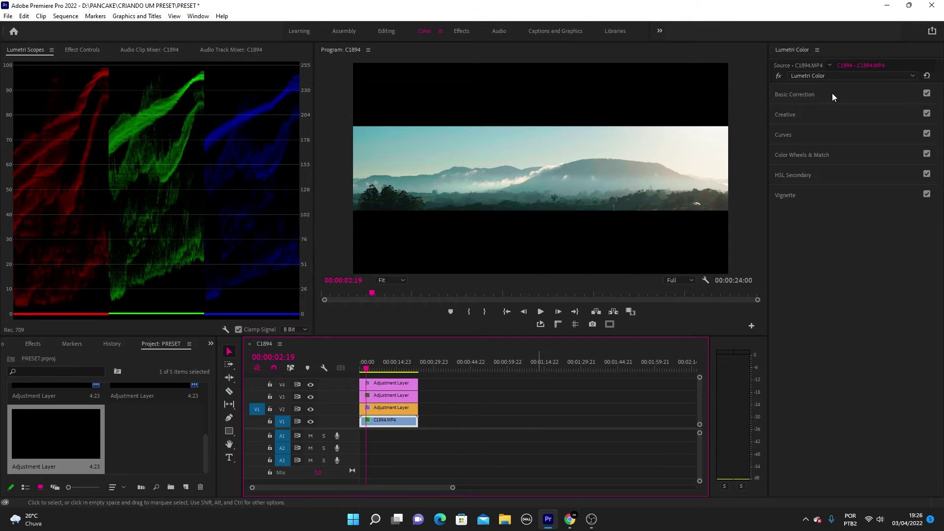
{"action": "left_click", "coordinate": [782, 79]}
{"action": "left_click", "coordinate": [781, 79]}
{"action": "left_click", "coordinate": [781, 79]}
{"action": "left_click", "coordinate": [781, 79]}
{"action": "left_click", "coordinate": [781, 78]}
{"action": "left_click", "coordinate": [781, 78]}
Step: In Basic Correction, lower Whites, lift Shadows slightly and warm the white-balance Temperature a touch
{"action": "left_click", "coordinate": [797, 155]}
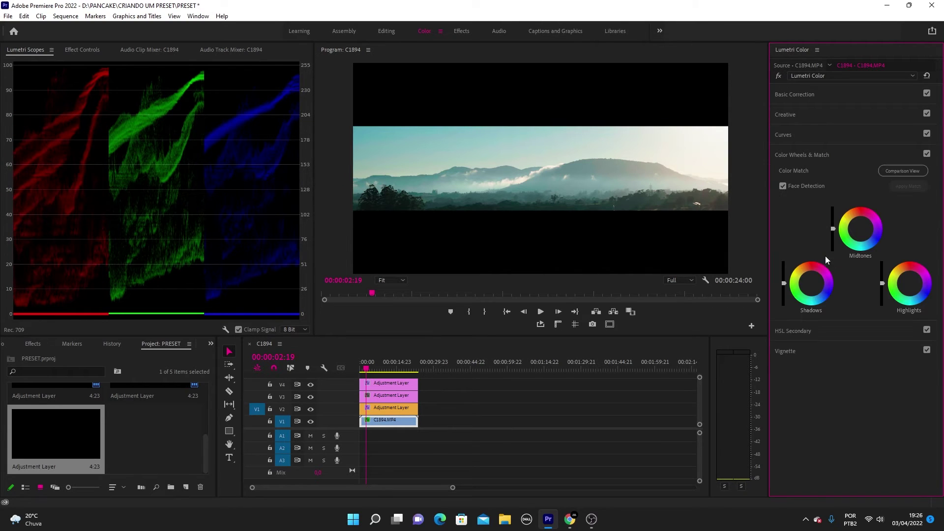
{"action": "left_click", "coordinate": [788, 154]}
{"action": "left_click", "coordinate": [793, 96]}
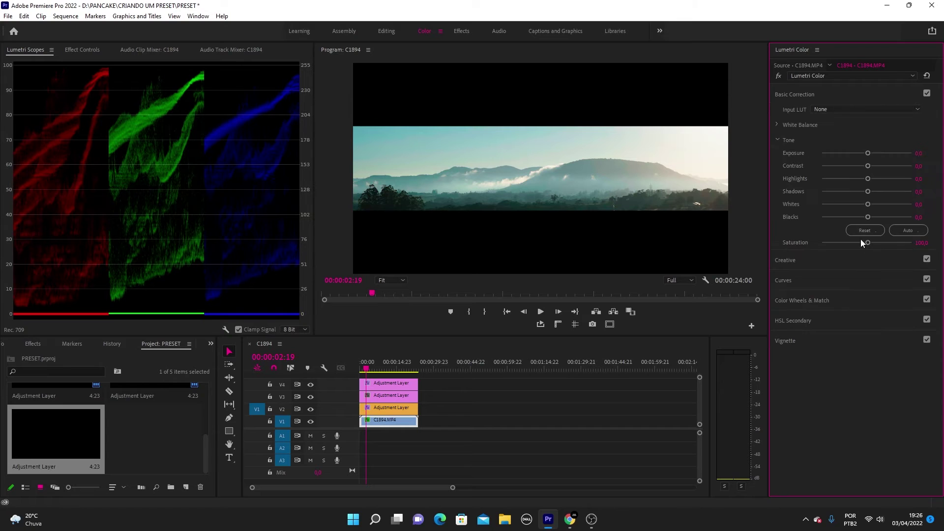
{"action": "mouse_move", "coordinate": [869, 205]}
{"action": "left_mouse_down"}
{"action": "mouse_move", "coordinate": [830, 205]}
{"action": "mouse_move", "coordinate": [858, 206]}
{"action": "left_mouse_up"}
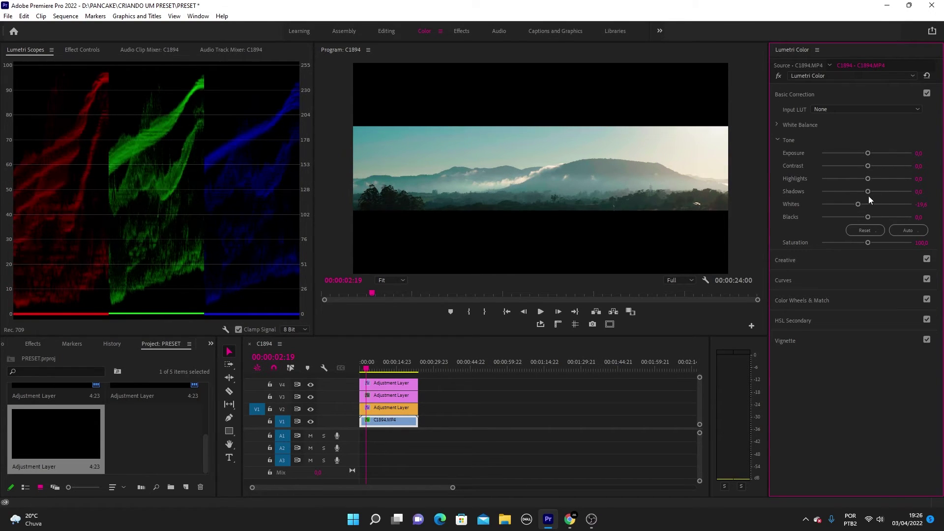
{"action": "left_click_drag", "start_coordinate": [867, 193], "coordinate": [870, 194]}
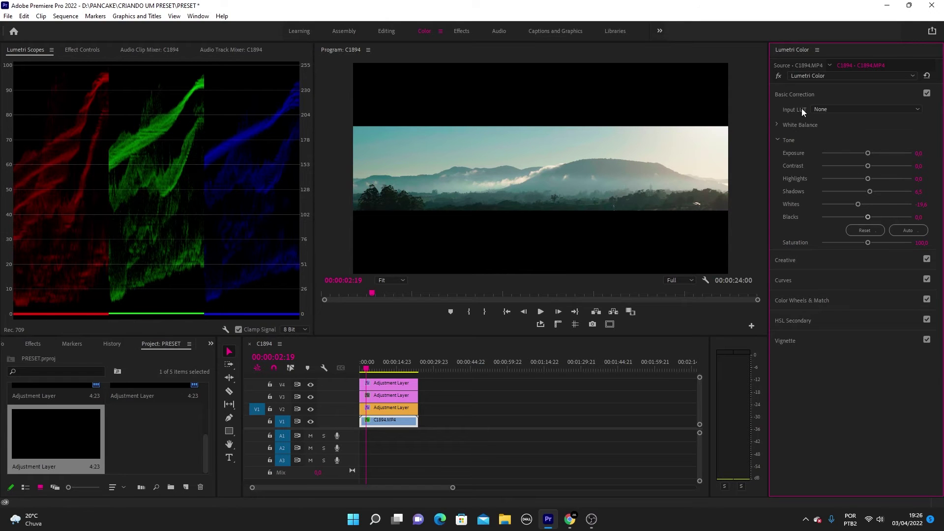
{"action": "left_click", "coordinate": [777, 124]}
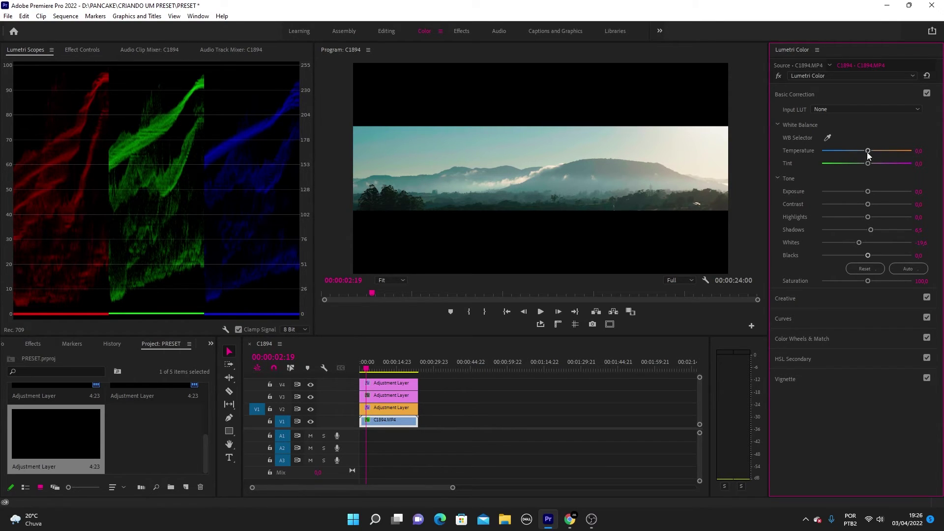
{"action": "mouse_move", "coordinate": [869, 151]}
{"action": "left_mouse_down"}
{"action": "mouse_move", "coordinate": [881, 151]}
{"action": "mouse_move", "coordinate": [868, 152]}
{"action": "left_mouse_up"}
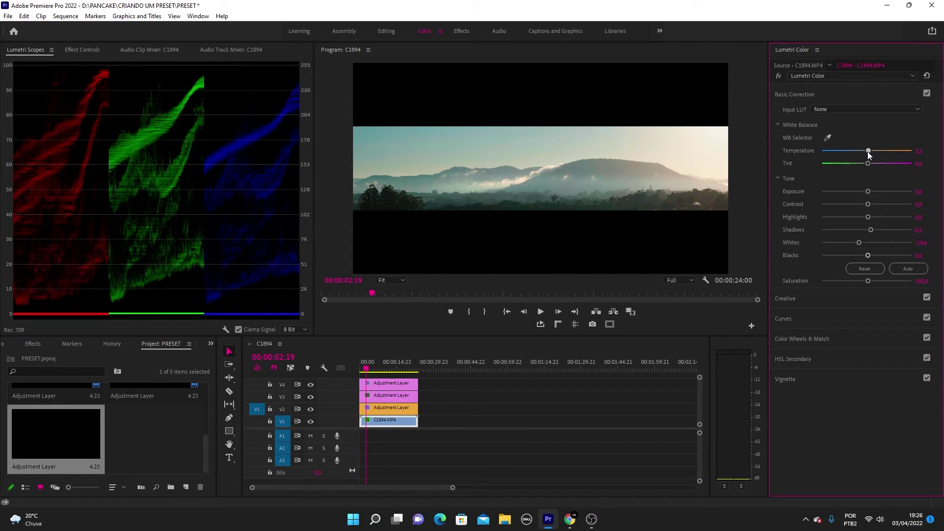
{"action": "left_click", "coordinate": [807, 95]}
{"action": "left_click", "coordinate": [809, 155]}
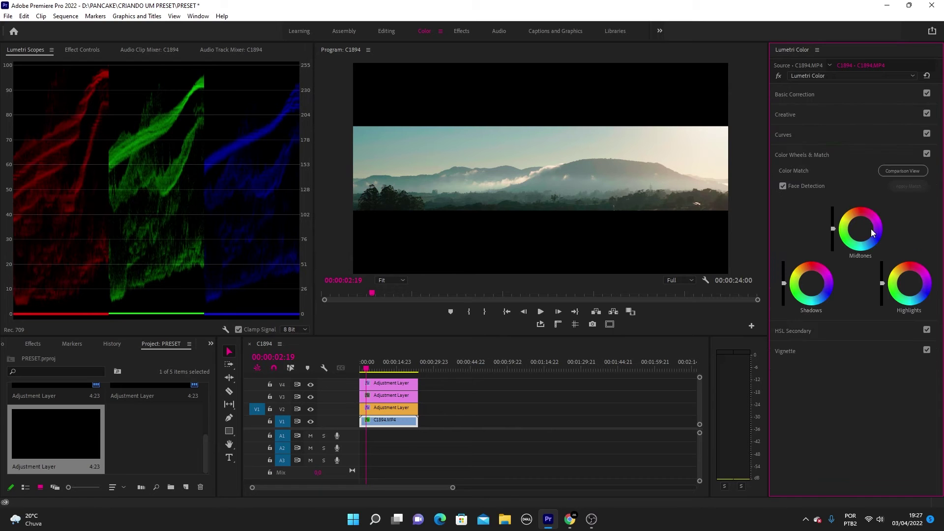
Step: Darken the Midtones slider slightly, compare with the colour wheels off, and enlarge the Program Monitor
{"action": "left_click_drag", "start_coordinate": [833, 228], "coordinate": [833, 232]}
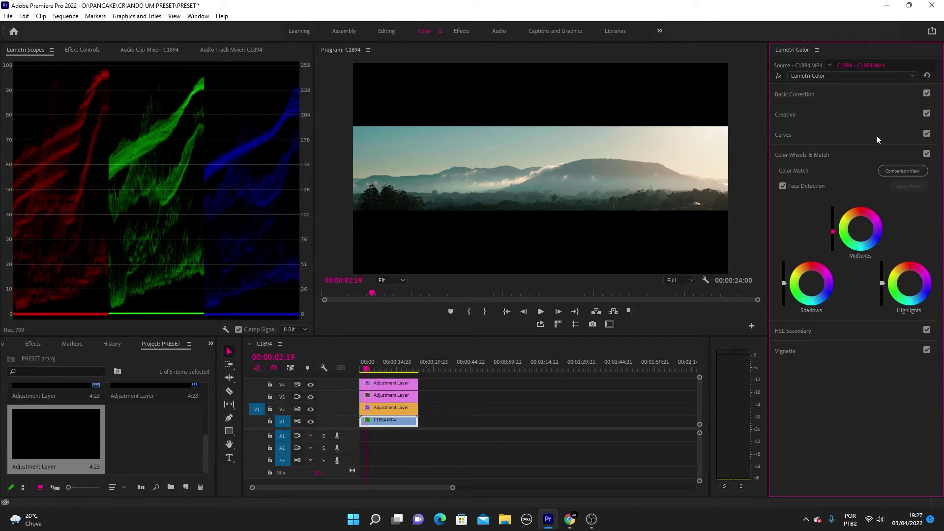
{"action": "left_click", "coordinate": [927, 153]}
{"action": "left_click", "coordinate": [927, 154]}
{"action": "left_click_drag", "start_coordinate": [524, 338], "coordinate": [524, 377]}
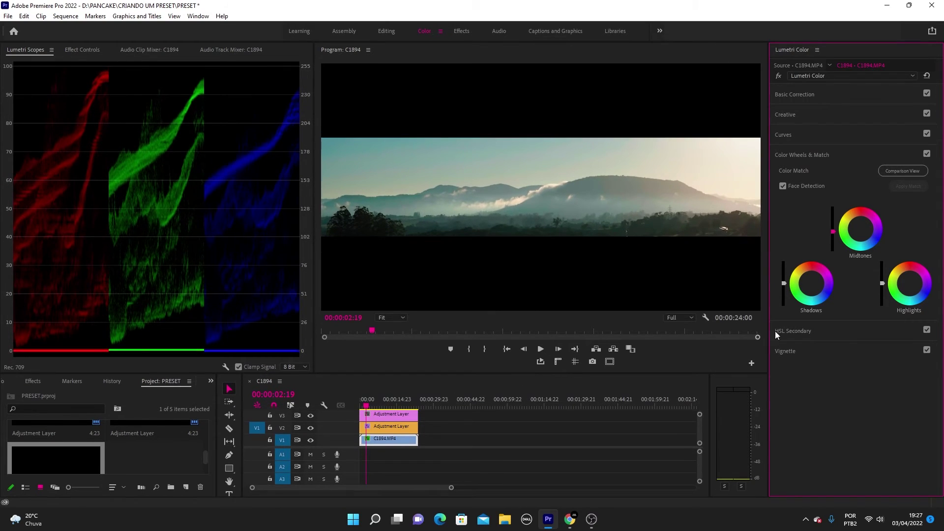
Step: Tint the highlights, warm the midtones and nudge the shadows' colour with the wheels, comparing on and off
{"action": "left_click_drag", "start_coordinate": [910, 285], "coordinate": [910, 283]}
{"action": "left_click_drag", "start_coordinate": [860, 232], "coordinate": [860, 228]}
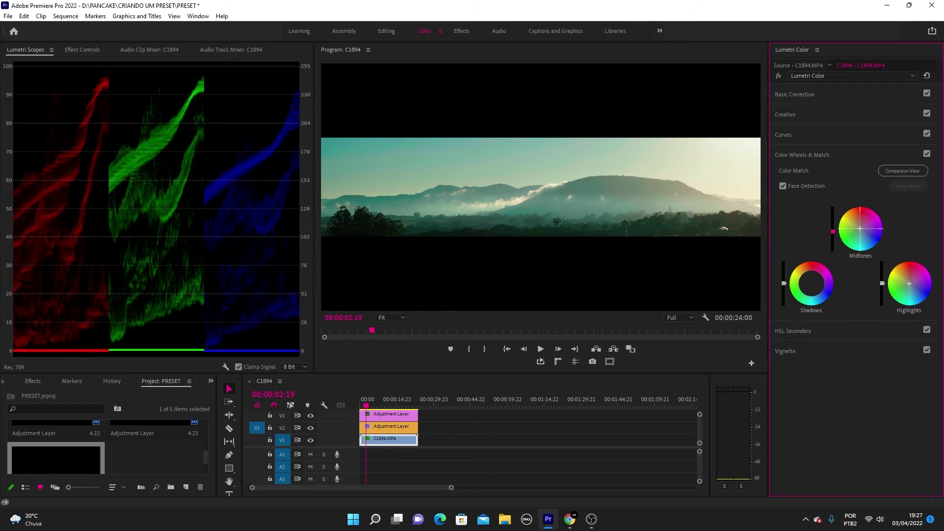
{"action": "left_click", "coordinate": [928, 154]}
{"action": "left_click", "coordinate": [927, 154]}
{"action": "left_click", "coordinate": [928, 154]}
{"action": "left_click", "coordinate": [927, 154]}
{"action": "left_click_drag", "start_coordinate": [811, 283], "coordinate": [812, 284]}
{"action": "left_click", "coordinate": [927, 156]}
{"action": "left_click", "coordinate": [926, 155]}
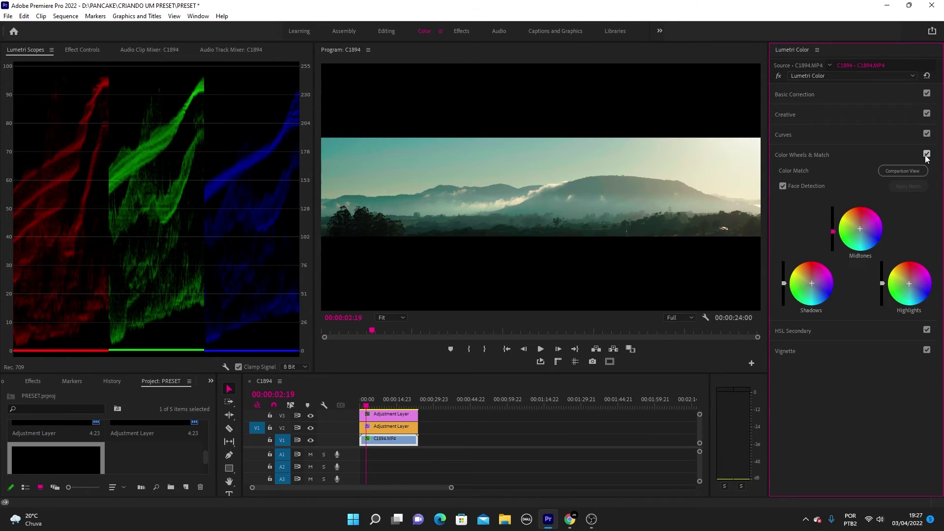
{"action": "left_click", "coordinate": [811, 155]}
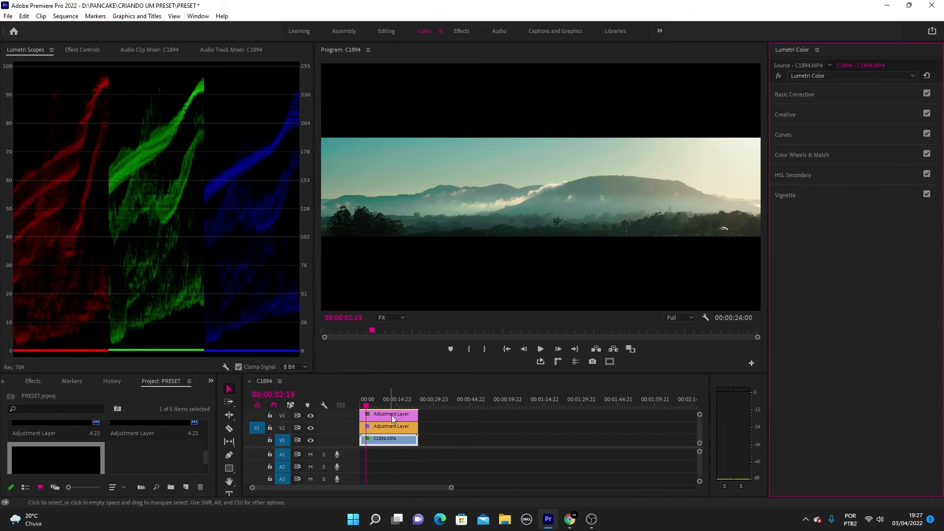
Step: Apply the CineSpace2383sRGB6bit Creative look to the V3 adjustment layer at about 29 intensity
{"action": "left_click", "coordinate": [370, 417]}
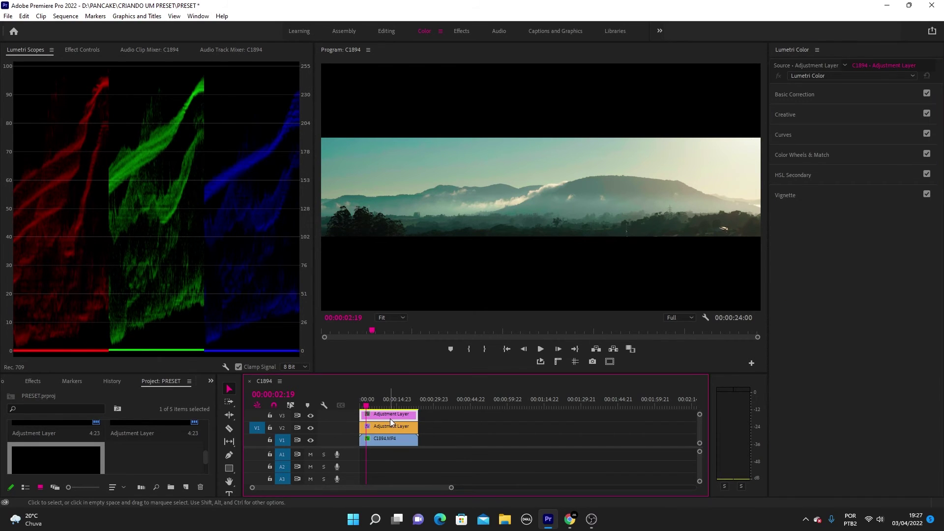
{"action": "left_click", "coordinate": [785, 114]}
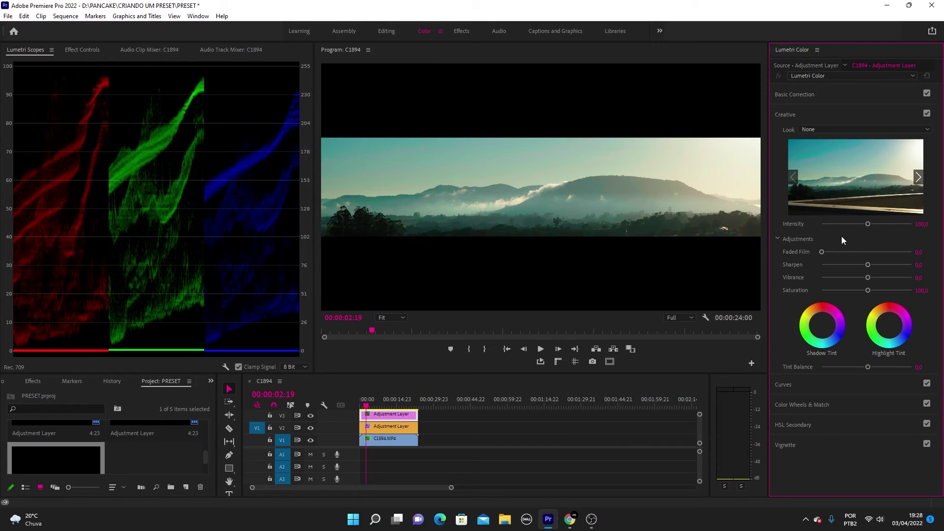
{"action": "left_click", "coordinate": [919, 176]}
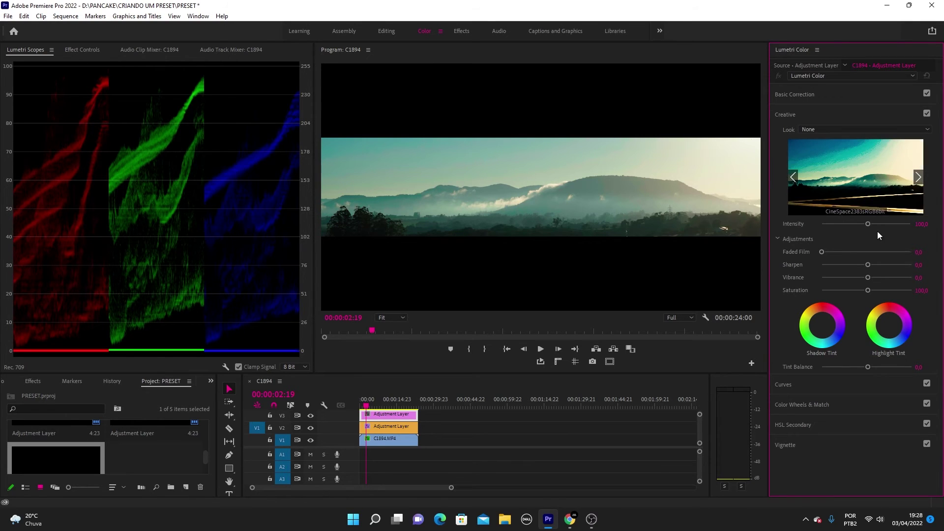
{"action": "left_click", "coordinate": [818, 188]}
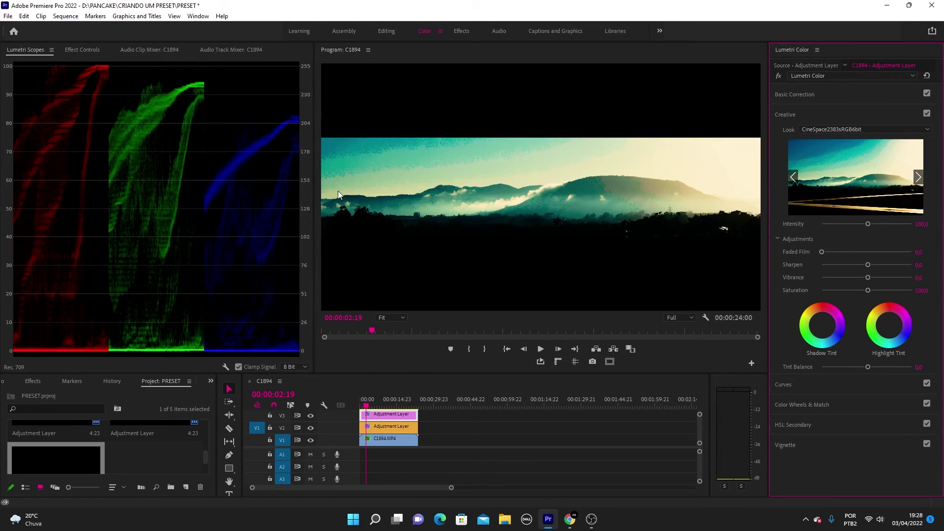
{"action": "left_click_drag", "start_coordinate": [871, 224], "coordinate": [836, 225]}
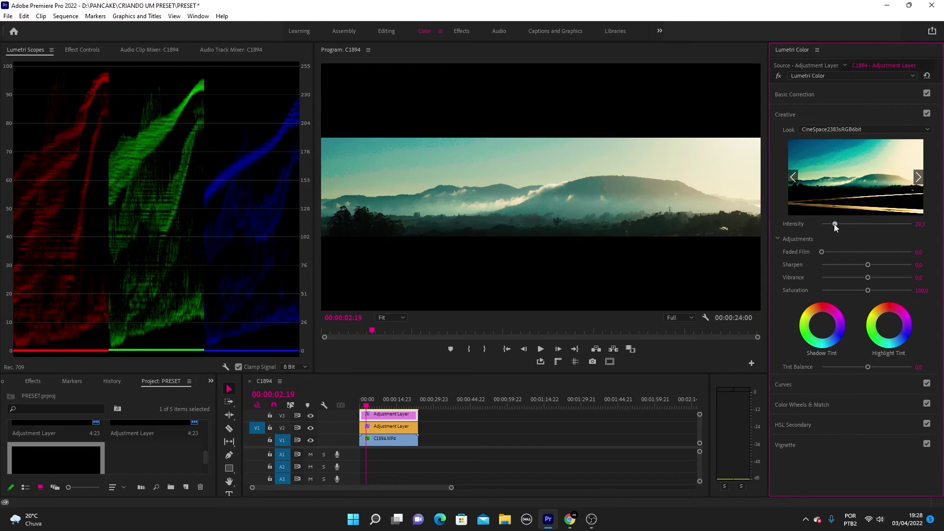
{"action": "left_click", "coordinate": [781, 116]}
{"action": "left_click", "coordinate": [384, 413]}
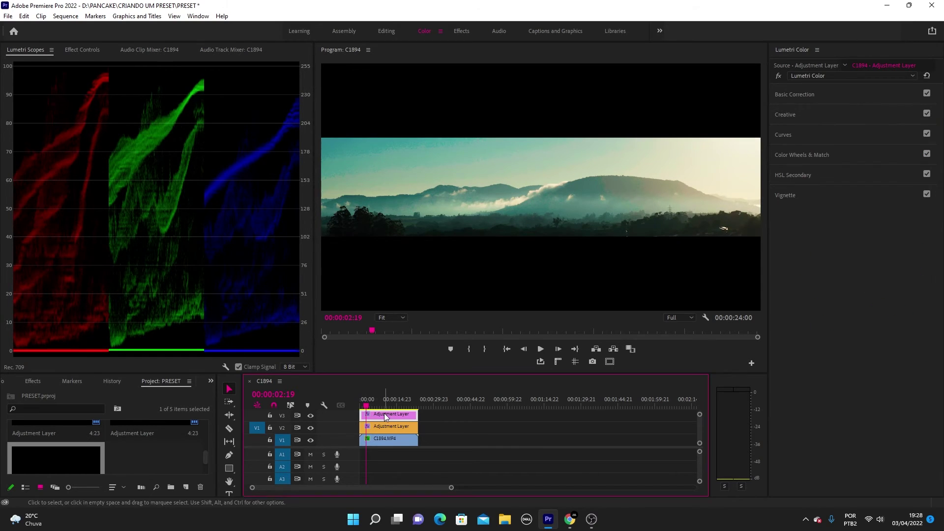
Step: Set the adjustment layer's Opacity to 46% and compare with the V3 track hidden
{"action": "key", "text": "shift+5"}
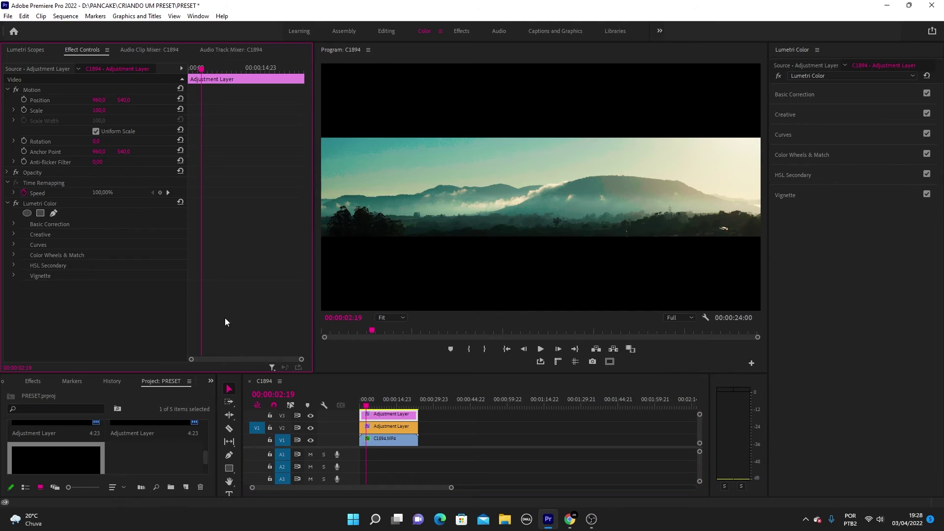
{"action": "left_click", "coordinate": [7, 203]}
{"action": "left_click", "coordinate": [7, 173]}
{"action": "left_click_drag", "start_coordinate": [99, 195], "coordinate": [95, 195]}
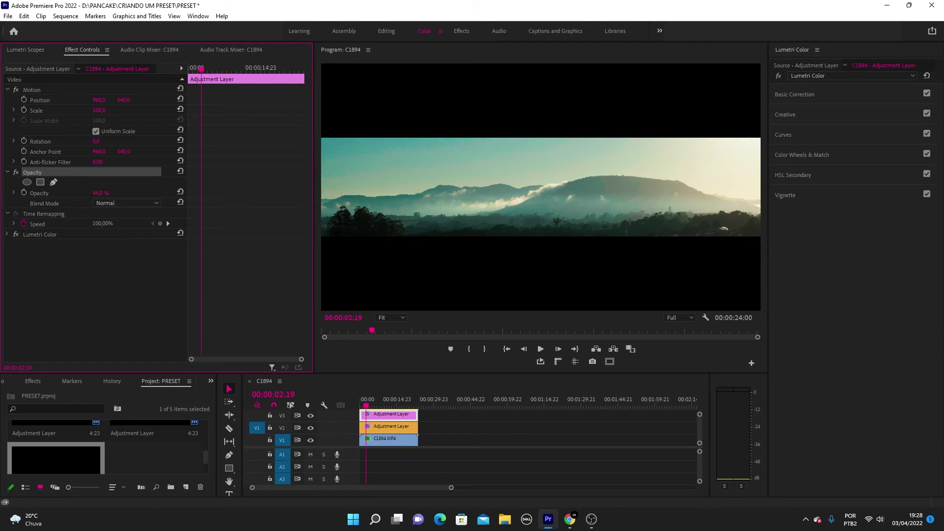
{"action": "left_click_drag", "start_coordinate": [99, 193], "coordinate": [101, 192]}
{"action": "left_click", "coordinate": [315, 417]}
{"action": "left_click", "coordinate": [311, 416]}
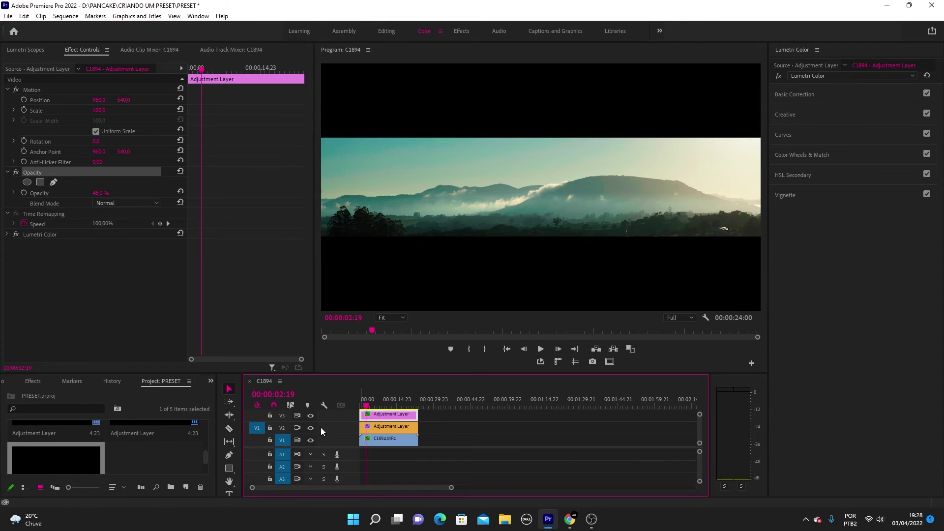
Step: Duplicate the adjustment layer onto a new V4 track and view the frame at 100% zoom
{"action": "key", "text": "ctrl+z"}
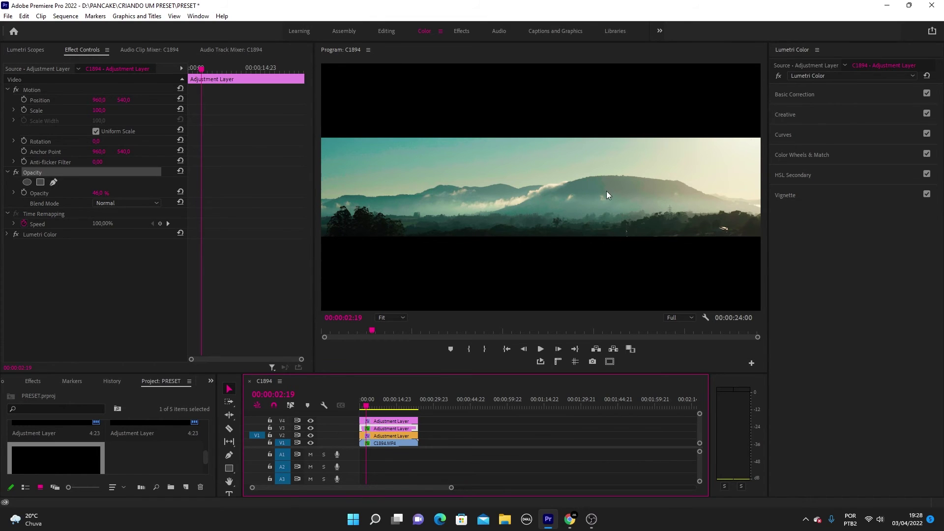
{"action": "left_click", "coordinate": [389, 320]}
{"action": "left_click", "coordinate": [391, 367]}
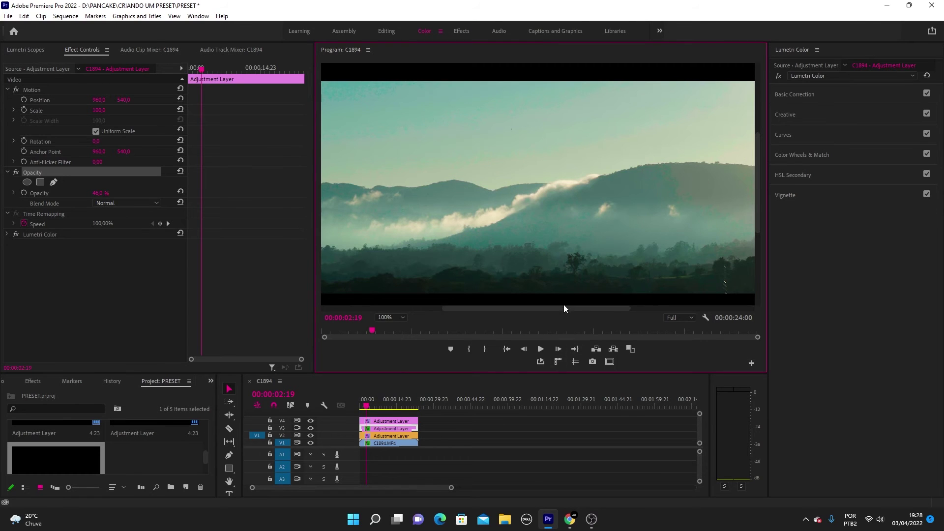
{"action": "scroll", "coordinate": [597, 311], "scroll_direction": "down", "scroll_amount": 3}
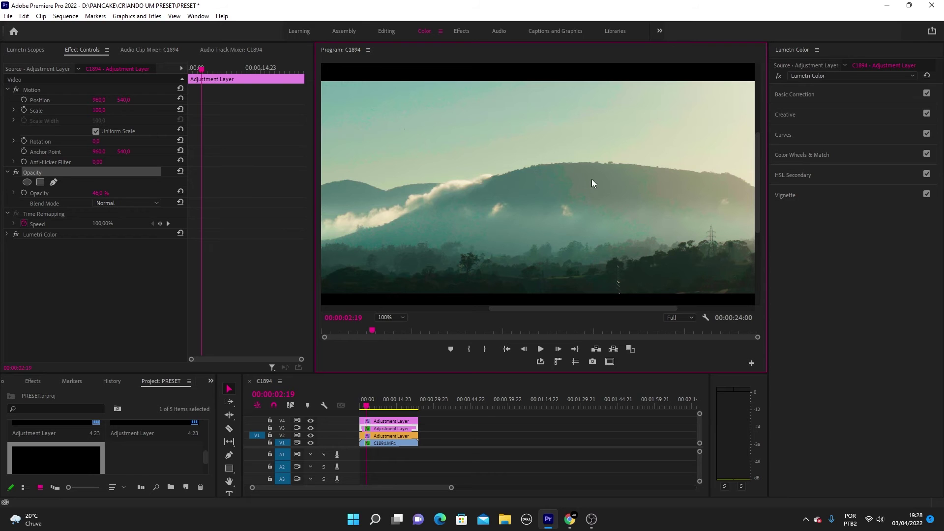
{"action": "left_click", "coordinate": [311, 430]}
{"action": "left_click", "coordinate": [312, 428]}
{"action": "left_click", "coordinate": [385, 435]}
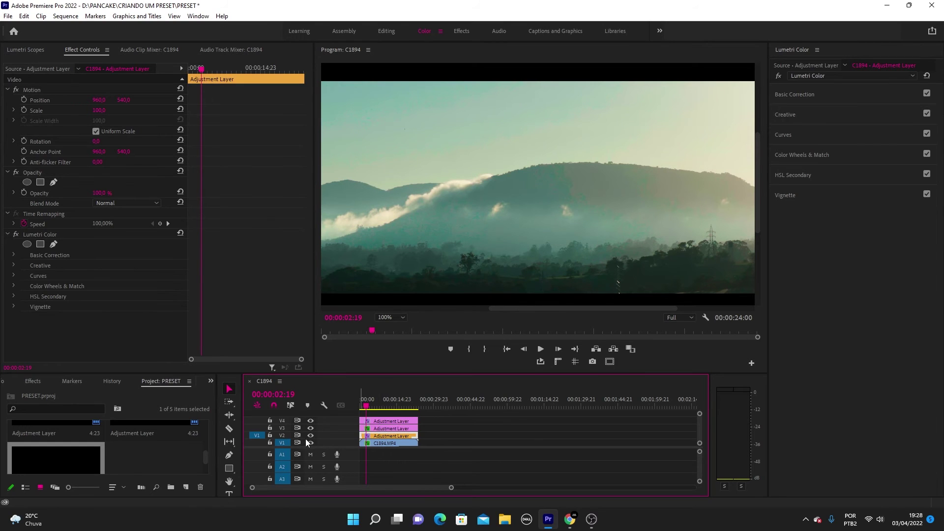
Step: Select C1894.MP4, expand its Lumetri Curves, and set the monitor zoom to Fit
{"action": "left_click", "coordinate": [380, 444]}
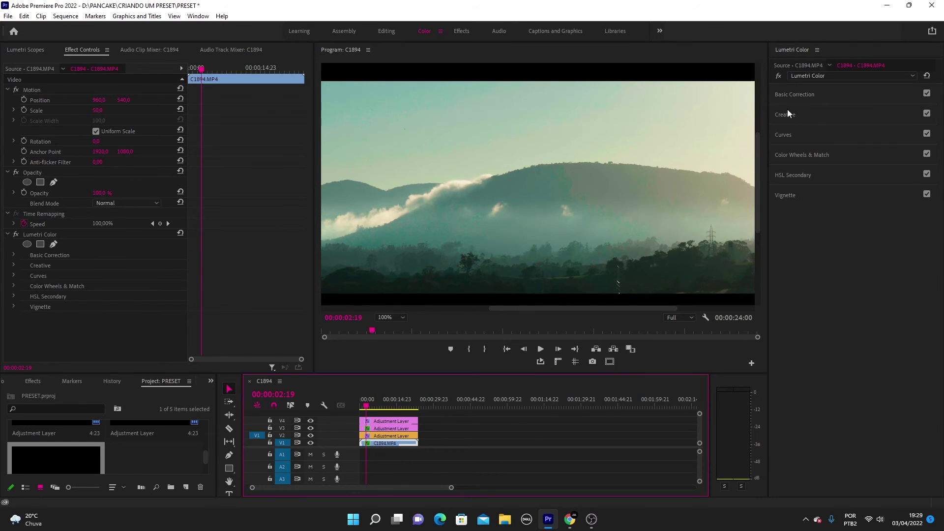
{"action": "left_click", "coordinate": [795, 95]}
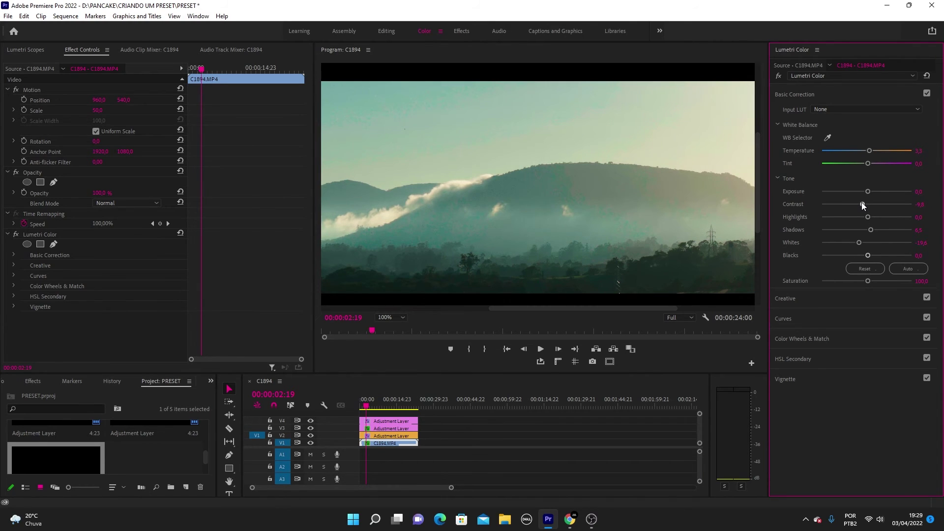
{"action": "left_click", "coordinate": [795, 94]}
{"action": "left_click", "coordinate": [791, 134]}
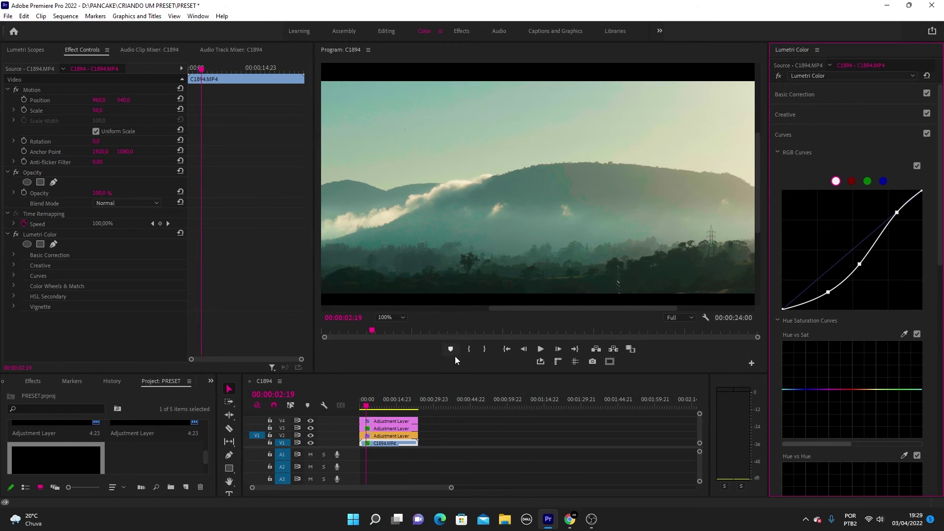
{"action": "left_click", "coordinate": [392, 318]}
{"action": "left_click", "coordinate": [389, 327]}
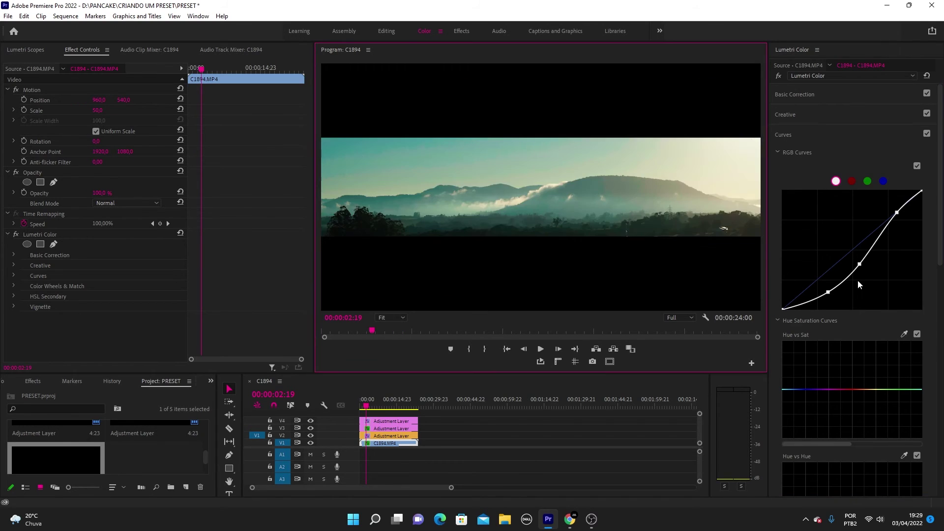
Step: Rework the RGB curve's shadow, midtone and highlight points toward the diagonal for softer contrast
{"action": "left_click", "coordinate": [856, 267]}
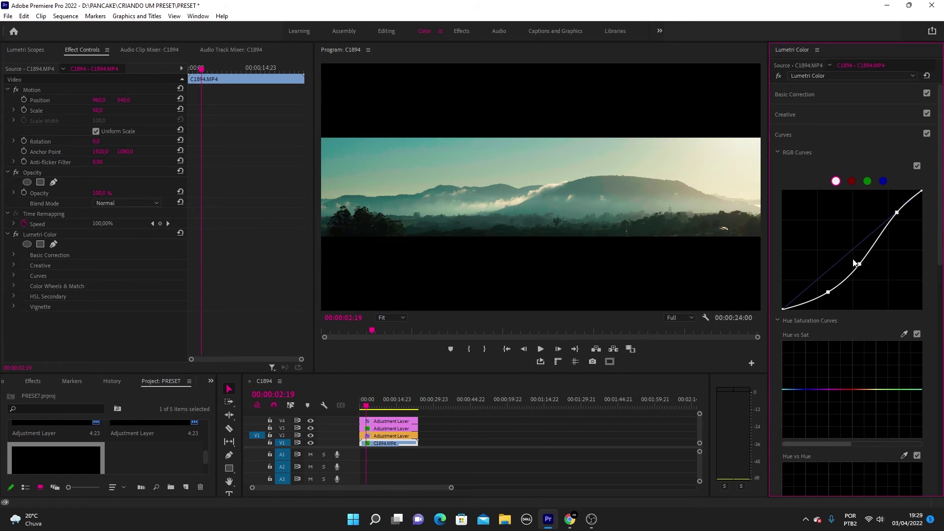
{"action": "left_click_drag", "start_coordinate": [860, 264], "coordinate": [859, 262]}
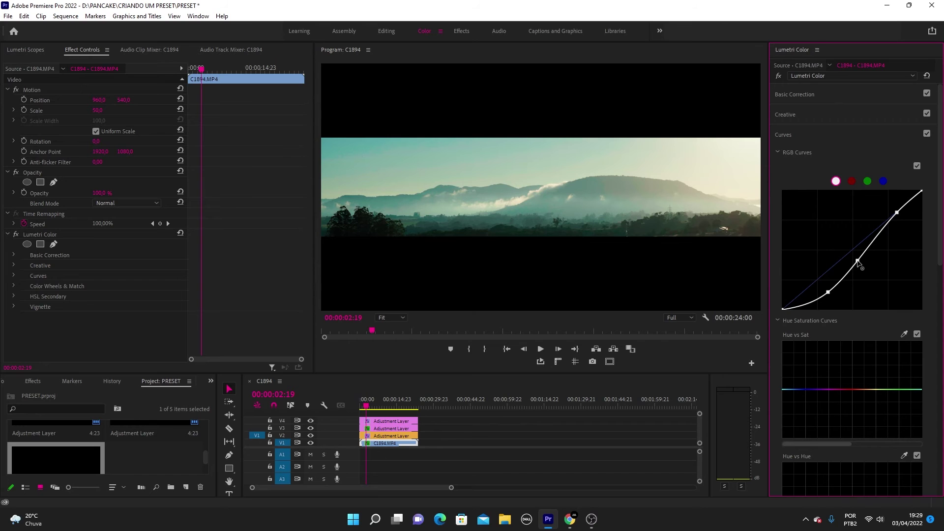
{"action": "left_click_drag", "start_coordinate": [829, 294], "coordinate": [803, 308]}
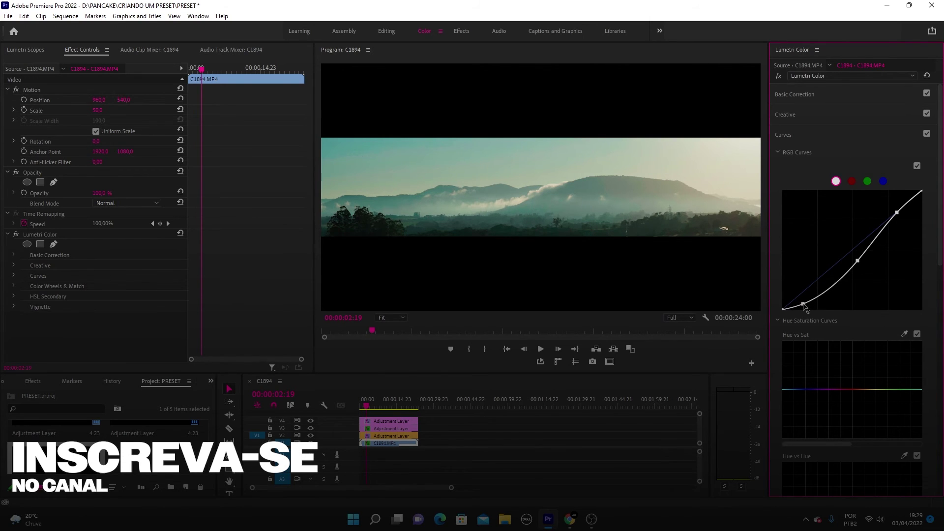
{"action": "left_click_drag", "start_coordinate": [802, 307], "coordinate": [805, 304]}
{"action": "left_click_drag", "start_coordinate": [856, 261], "coordinate": [857, 264]}
{"action": "left_click_drag", "start_coordinate": [898, 213], "coordinate": [899, 213]}
{"action": "mouse_move", "coordinate": [368, 404]}
{"action": "left_mouse_down"}
{"action": "mouse_move", "coordinate": [383, 405]}
{"action": "mouse_move", "coordinate": [367, 408]}
{"action": "left_mouse_up"}
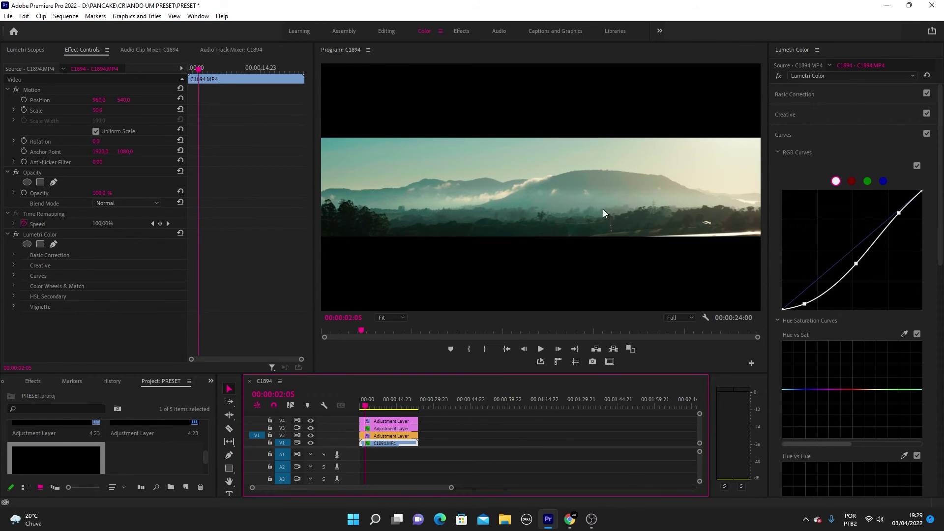
{"action": "left_click", "coordinate": [792, 134]}
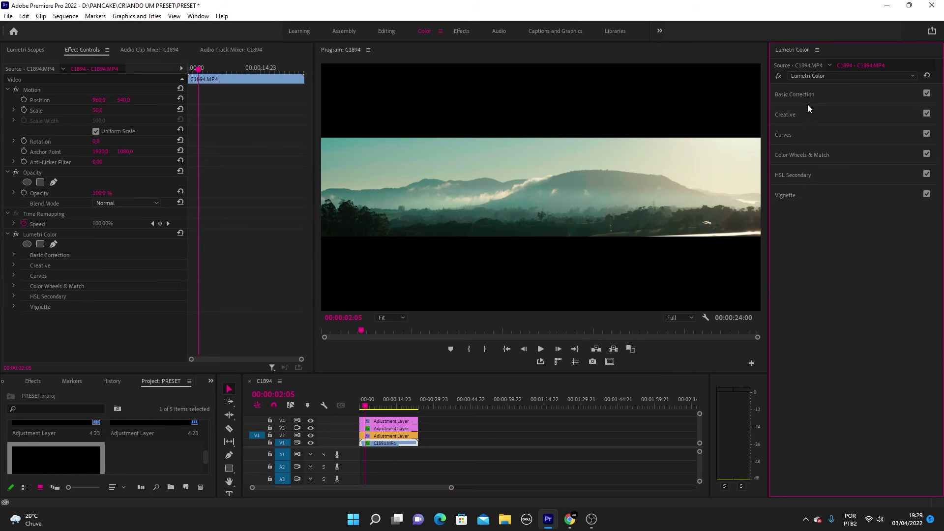
Step: Show the RGB parade in Lumetri Scopes and toggle the Lumetri bypass to compare before/after
{"action": "mouse_move", "coordinate": [376, 404]}
{"action": "left_mouse_down"}
{"action": "mouse_move", "coordinate": [393, 405]}
{"action": "mouse_move", "coordinate": [363, 412]}
{"action": "left_mouse_up"}
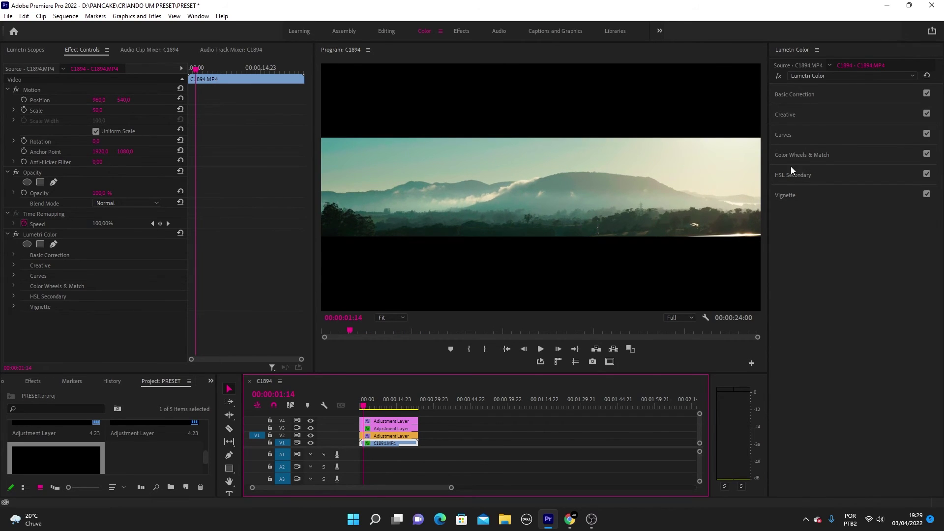
{"action": "left_click", "coordinate": [43, 52]}
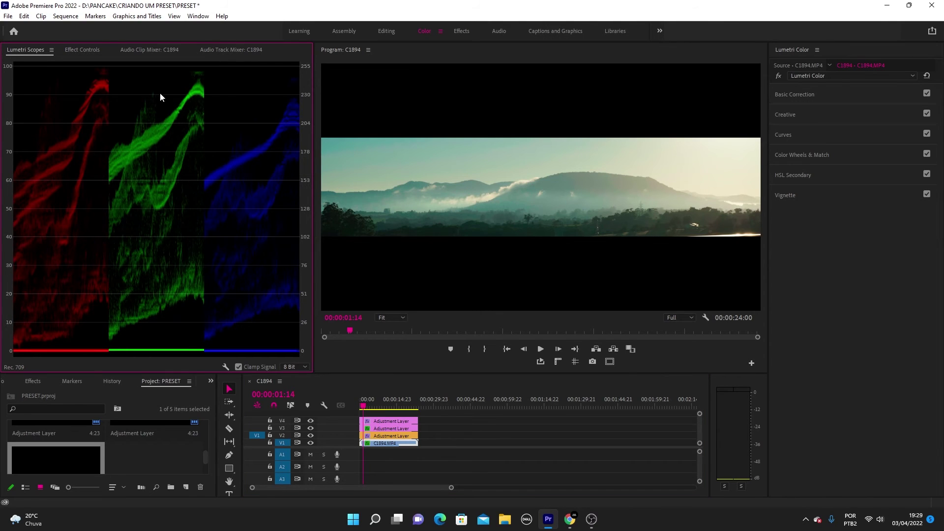
{"action": "left_click", "coordinate": [778, 75]}
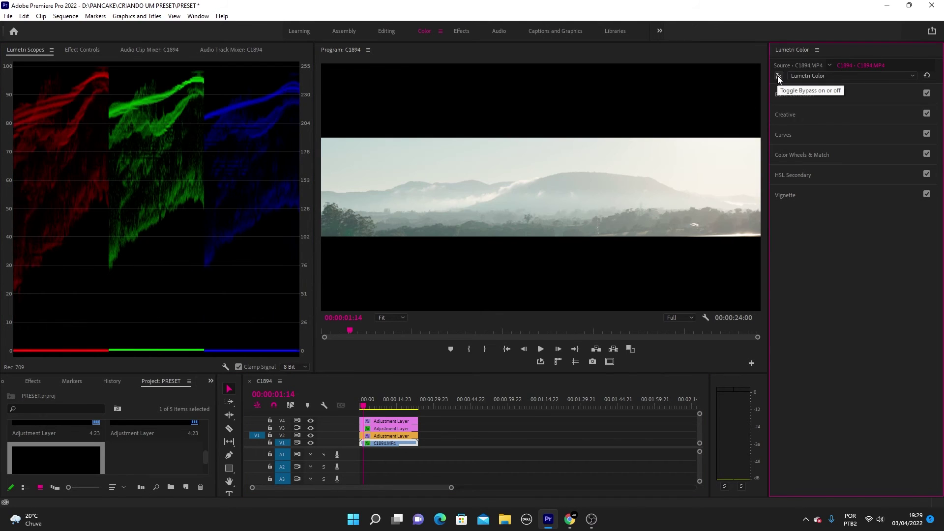
{"action": "left_click", "coordinate": [777, 76]}
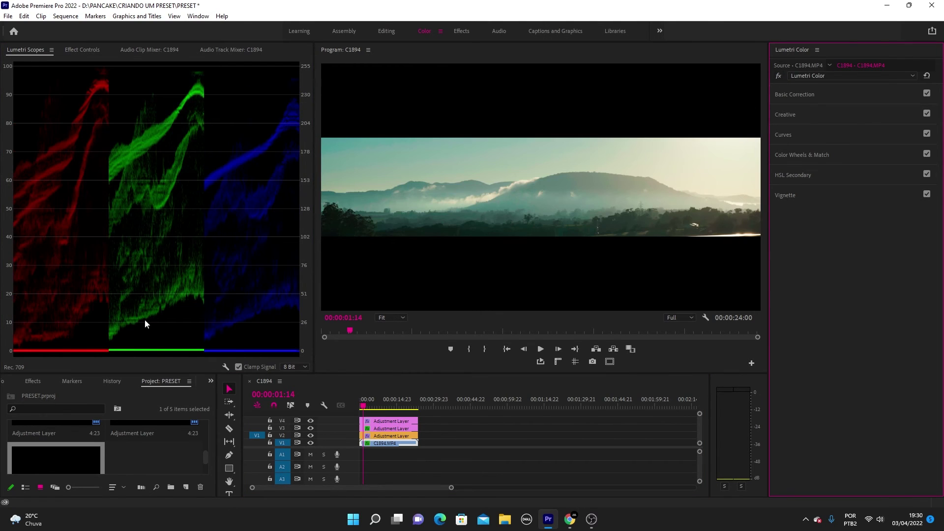
Step: Darken the Shadows and tweak Highlights brightness in Color Wheels, then test the Temperature slider
{"action": "left_click", "coordinate": [802, 154]}
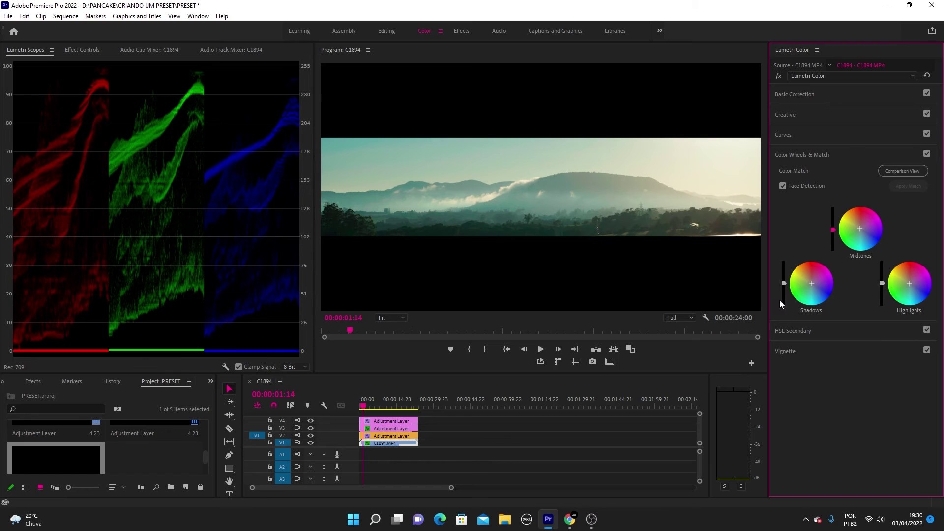
{"action": "left_click_drag", "start_coordinate": [785, 283], "coordinate": [784, 286]}
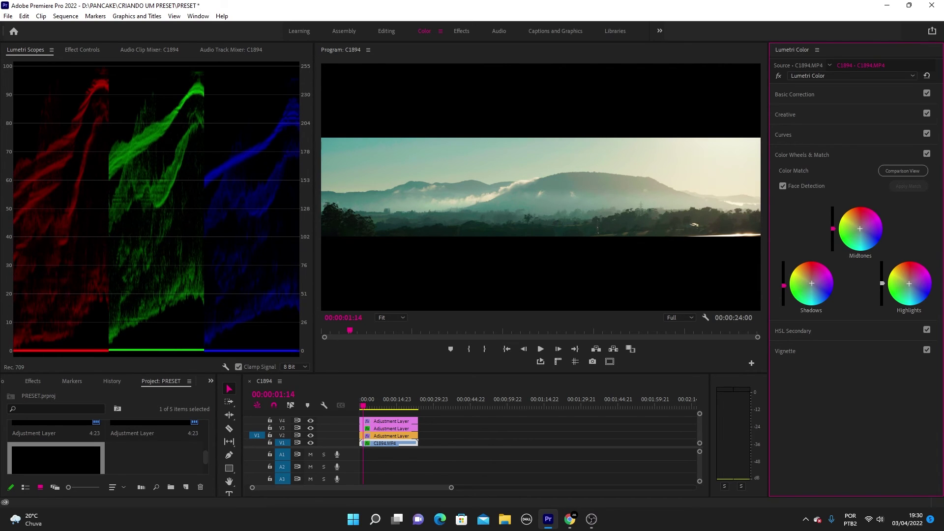
{"action": "left_click_drag", "start_coordinate": [881, 283], "coordinate": [881, 283]}
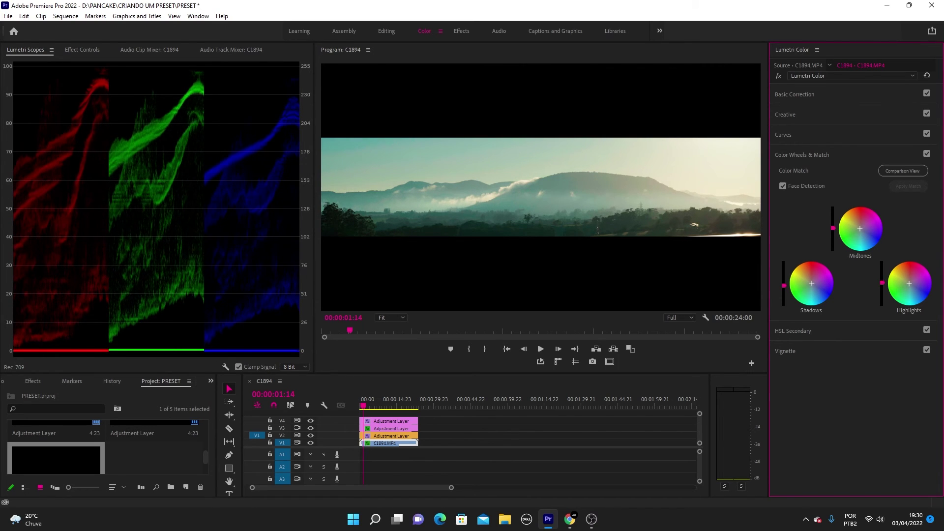
{"action": "left_click", "coordinate": [807, 94]}
{"action": "mouse_move", "coordinate": [868, 153]}
{"action": "left_mouse_down"}
{"action": "mouse_move", "coordinate": [859, 153]}
{"action": "mouse_move", "coordinate": [880, 153]}
{"action": "mouse_move", "coordinate": [869, 153]}
{"action": "left_mouse_up"}
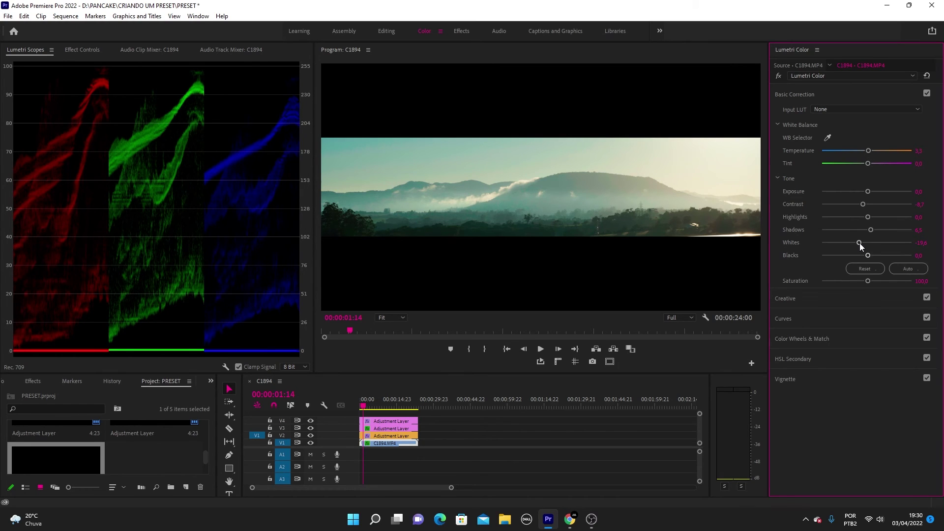
Step: Lower Whites to about -21.7 and set Tint near 3.3, comparing with Basic Correction toggled
{"action": "left_click_drag", "start_coordinate": [858, 242], "coordinate": [850, 243]}
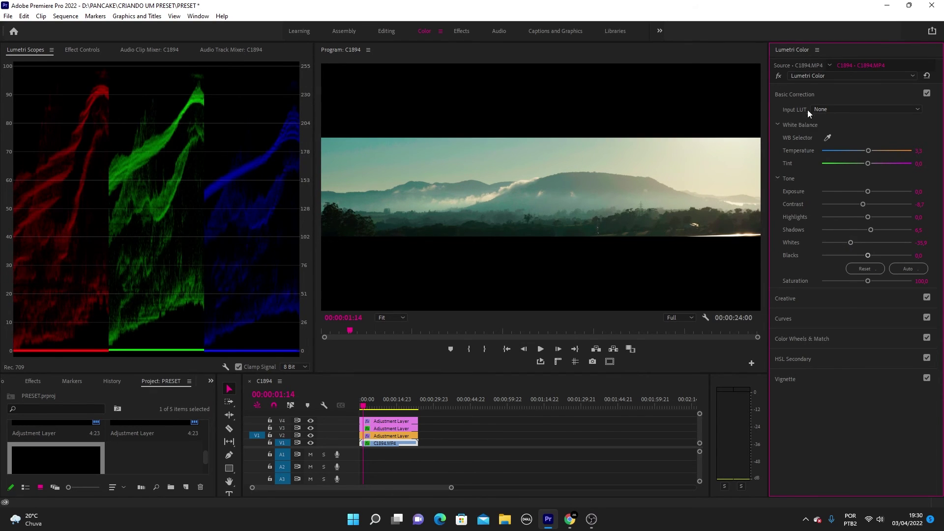
{"action": "left_click", "coordinate": [928, 93]}
{"action": "left_click", "coordinate": [928, 93]}
{"action": "left_click", "coordinate": [869, 163]}
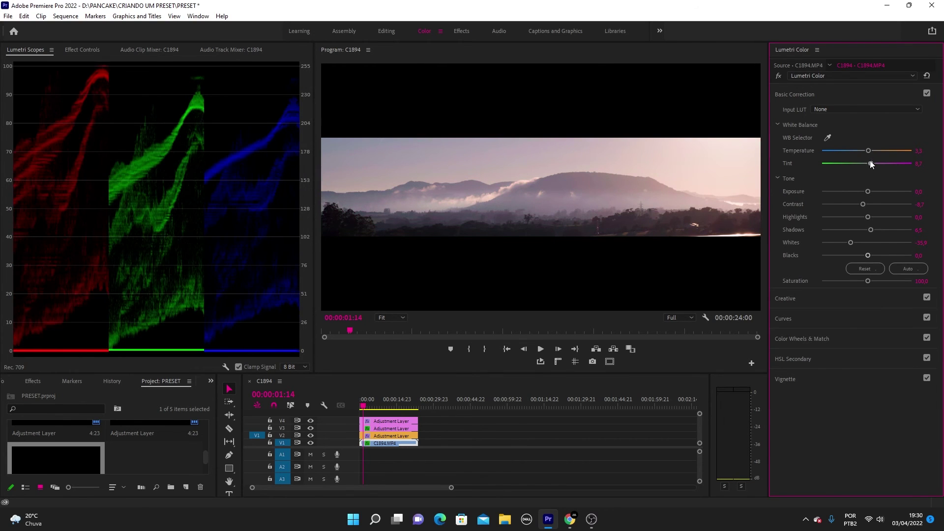
{"action": "left_click", "coordinate": [868, 163]}
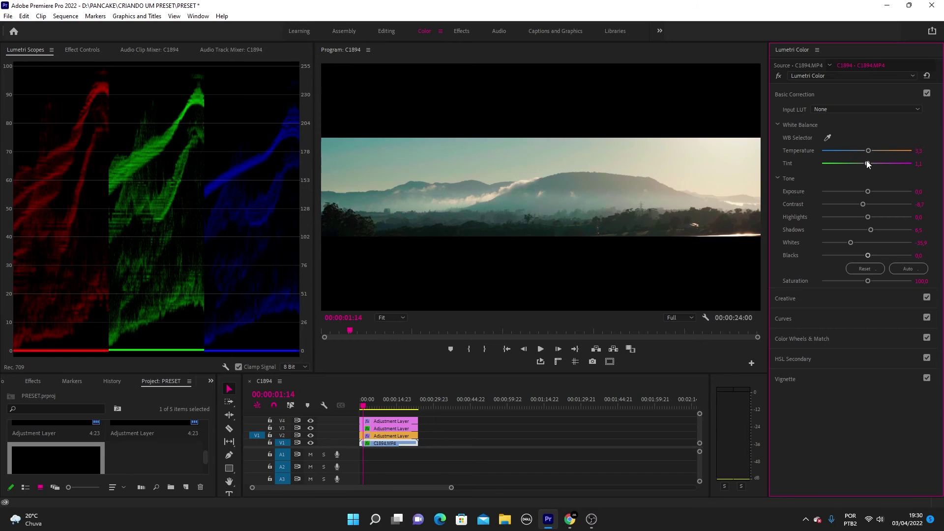
{"action": "left_click_drag", "start_coordinate": [867, 163], "coordinate": [869, 162]}
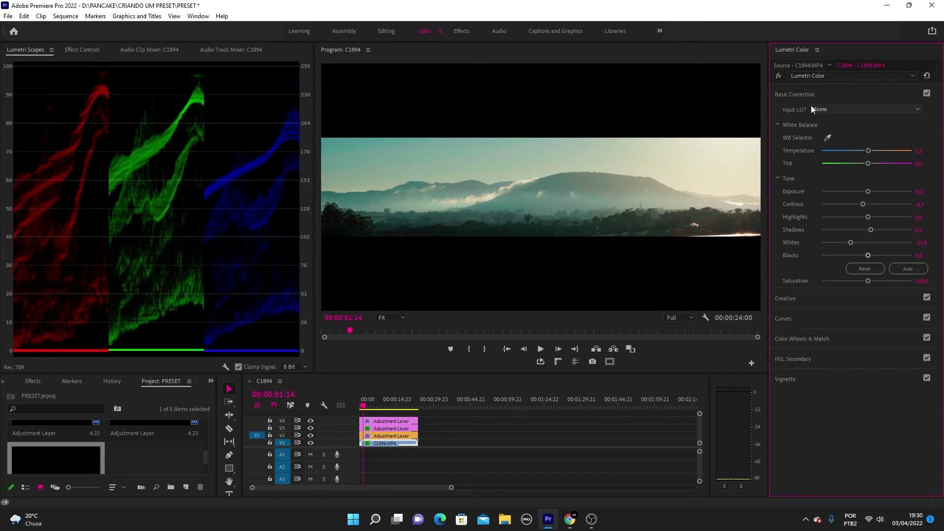
{"action": "left_click", "coordinate": [793, 94]}
{"action": "left_click", "coordinate": [811, 156]}
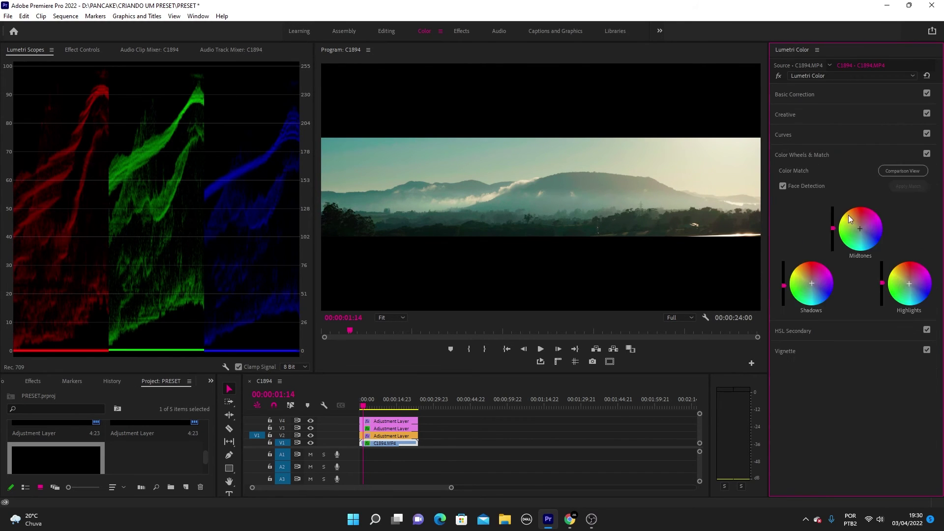
Step: Shift the Midtones and Highlights wheel colour balance, toggling the Color Wheels correction to compare
{"action": "left_click", "coordinate": [795, 94]}
{"action": "left_click", "coordinate": [801, 93]}
{"action": "left_click", "coordinate": [816, 152]}
{"action": "left_click_drag", "start_coordinate": [862, 229], "coordinate": [860, 228]}
{"action": "left_click", "coordinate": [927, 154]}
{"action": "left_click", "coordinate": [926, 154]}
{"action": "left_click", "coordinate": [927, 154]}
{"action": "left_click", "coordinate": [928, 154]}
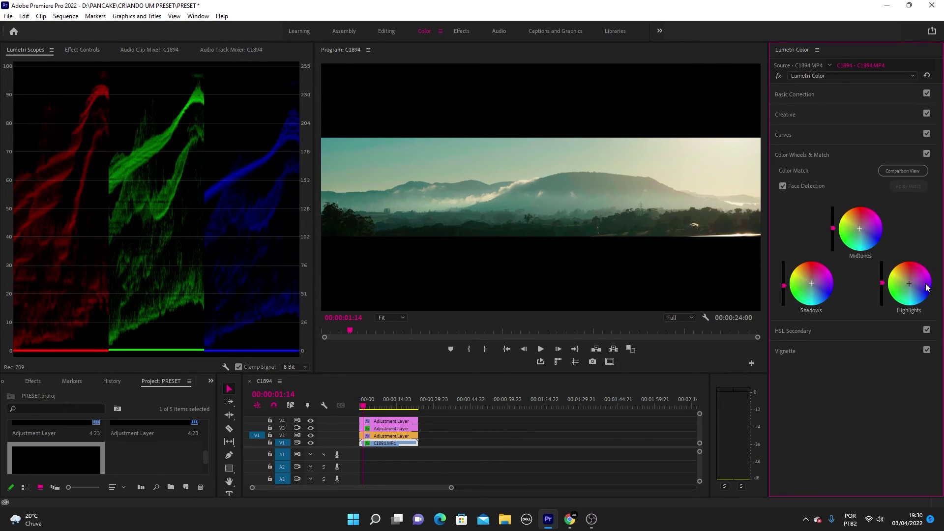
{"action": "left_click_drag", "start_coordinate": [911, 285], "coordinate": [909, 283]}
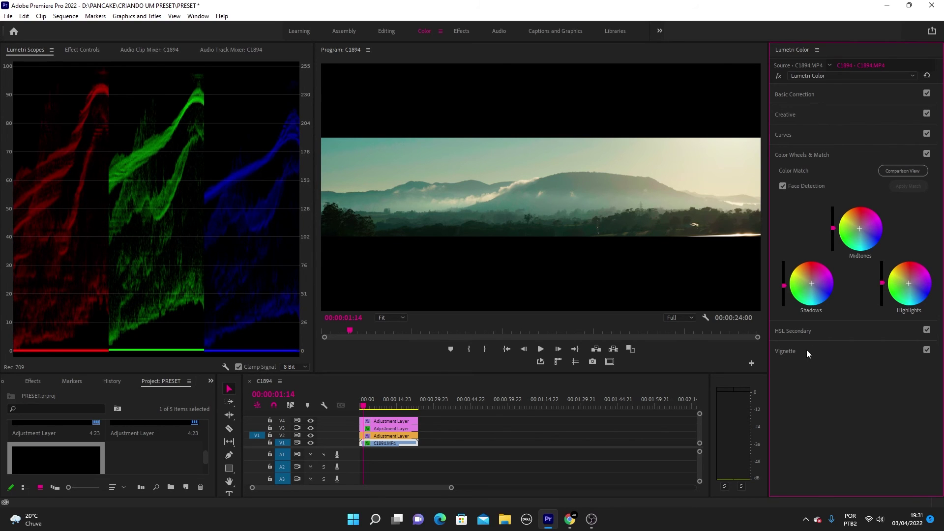
{"action": "left_click", "coordinate": [795, 156]}
{"action": "left_click", "coordinate": [786, 136]}
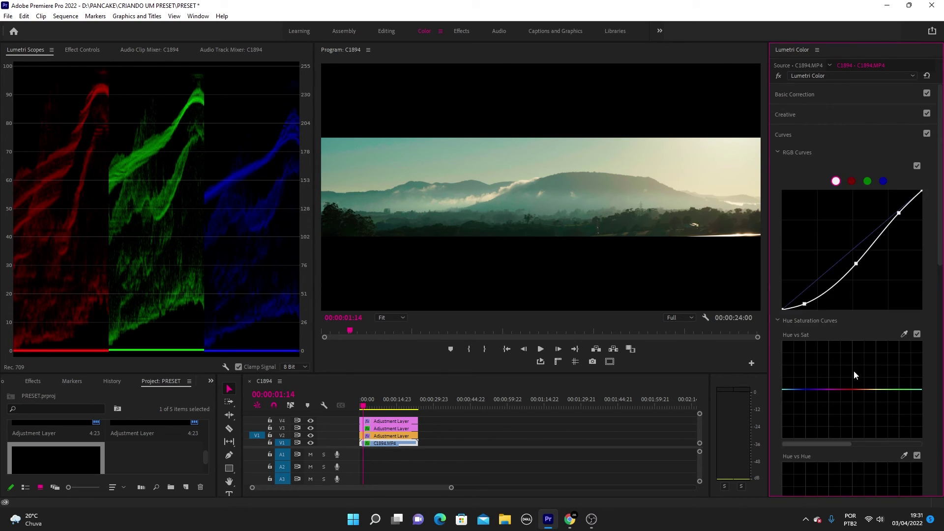
Step: Test a Hue vs Hue bend between orange and cyan, then reset the curve to flat
{"action": "scroll", "coordinate": [854, 374], "scroll_direction": "down", "scroll_amount": 5}
{"action": "left_click", "coordinate": [869, 374]}
{"action": "left_click", "coordinate": [919, 373]}
{"action": "left_click_drag", "start_coordinate": [898, 374], "coordinate": [899, 352]}
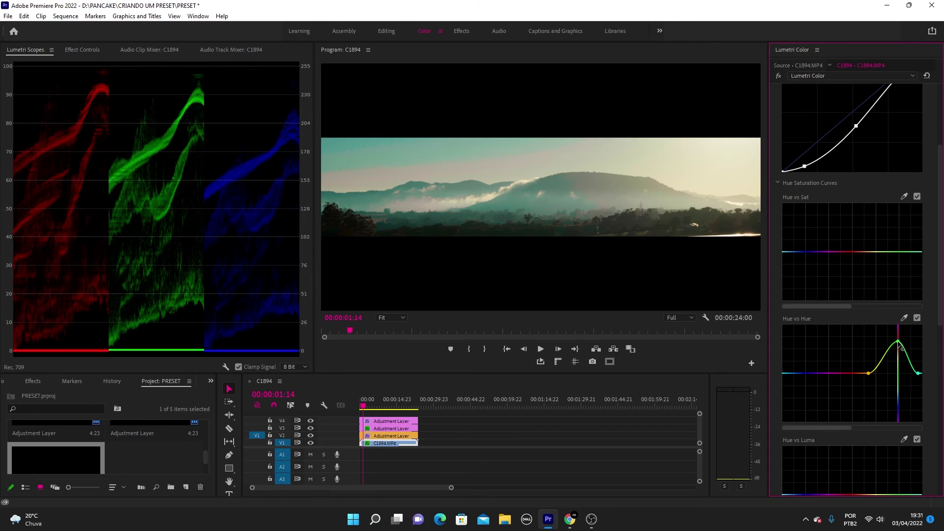
{"action": "double_click", "coordinate": [912, 374]}
Step: Set the Creative saturation to 135 and scrub back to the clip's start
{"action": "scroll", "coordinate": [861, 246], "scroll_direction": "up", "scroll_amount": 3}
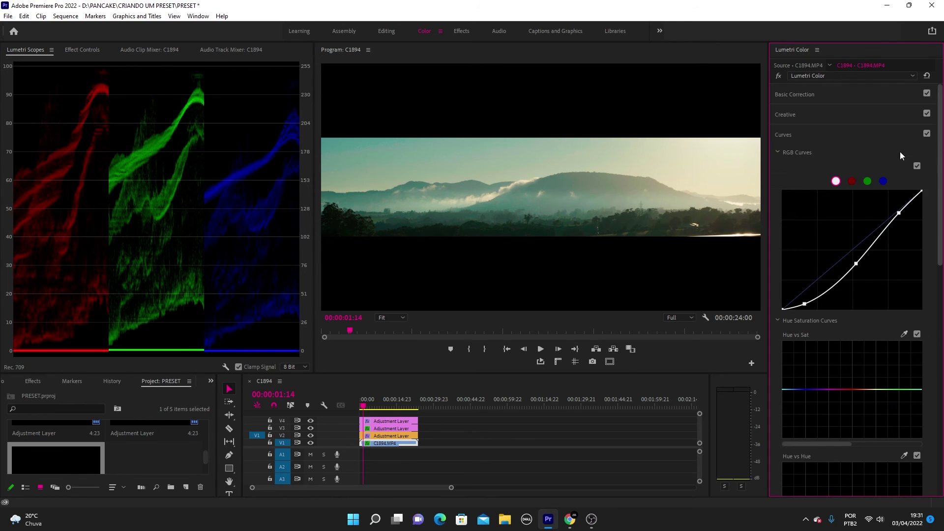
{"action": "left_click", "coordinate": [795, 128]}
{"action": "left_click", "coordinate": [796, 97]}
{"action": "left_click", "coordinate": [790, 96]}
{"action": "left_click", "coordinate": [787, 112]}
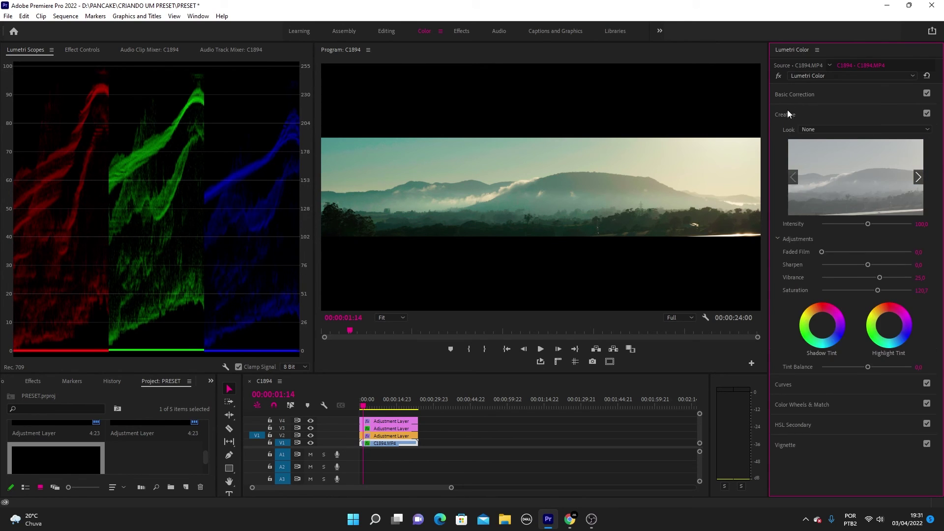
{"action": "left_click_drag", "start_coordinate": [880, 288], "coordinate": [884, 289]}
{"action": "left_click", "coordinate": [920, 291]}
{"action": "type", "text": "135"}
{"action": "key", "text": "Return"}
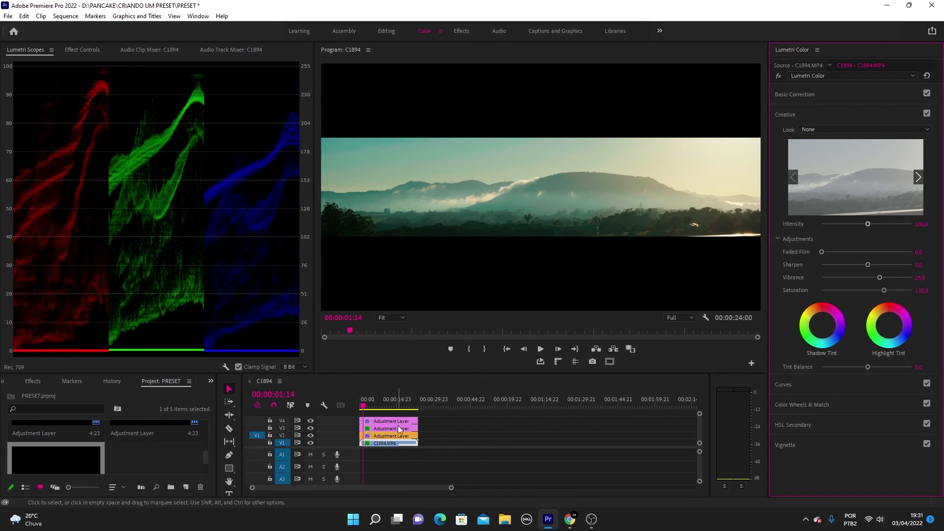
{"action": "left_click", "coordinate": [376, 405]}
{"action": "left_click_drag", "start_coordinate": [378, 405], "coordinate": [362, 406]}
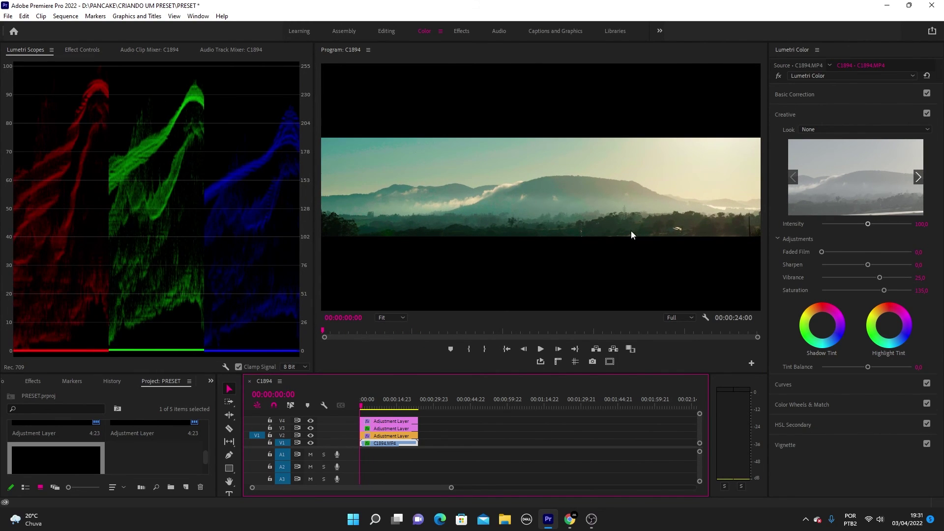
{"action": "left_click", "coordinate": [782, 114]}
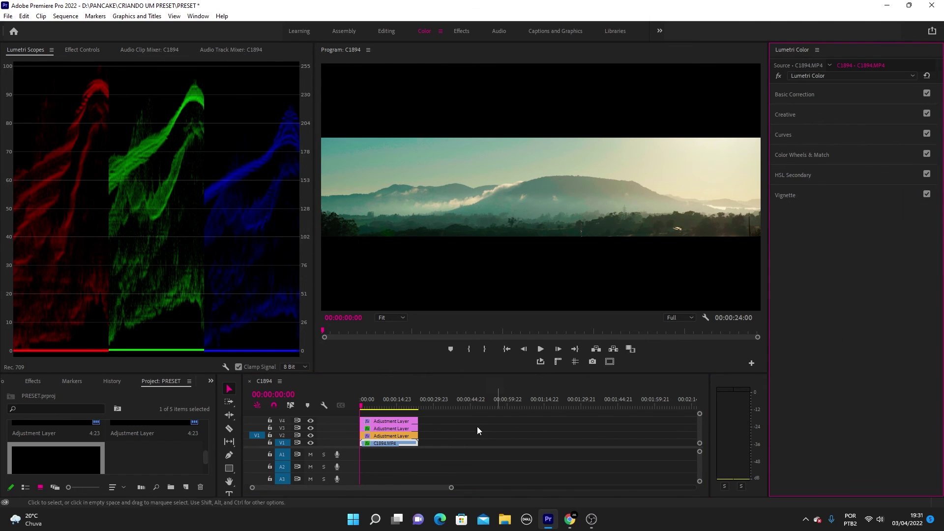
{"action": "left_click", "coordinate": [310, 435]}
{"action": "left_click", "coordinate": [310, 436]}
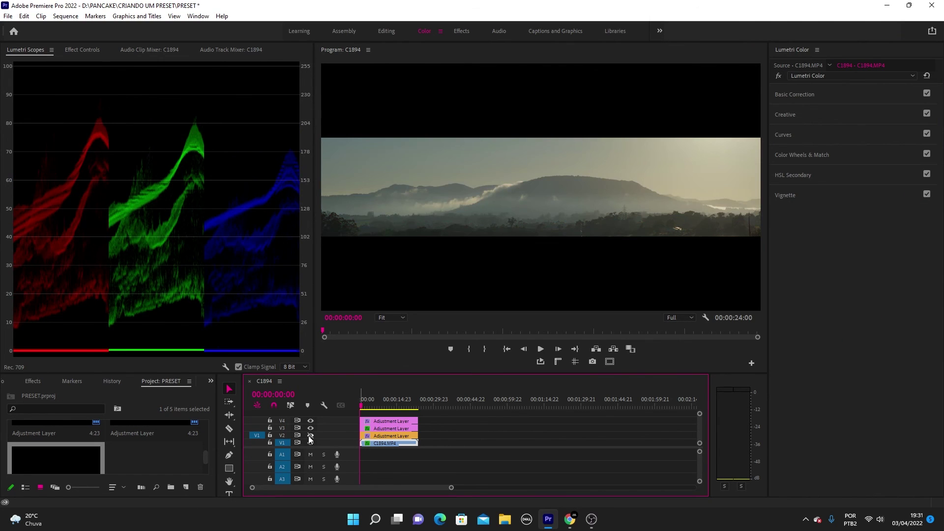
{"action": "left_click", "coordinate": [311, 428]}
{"action": "left_click", "coordinate": [311, 429]}
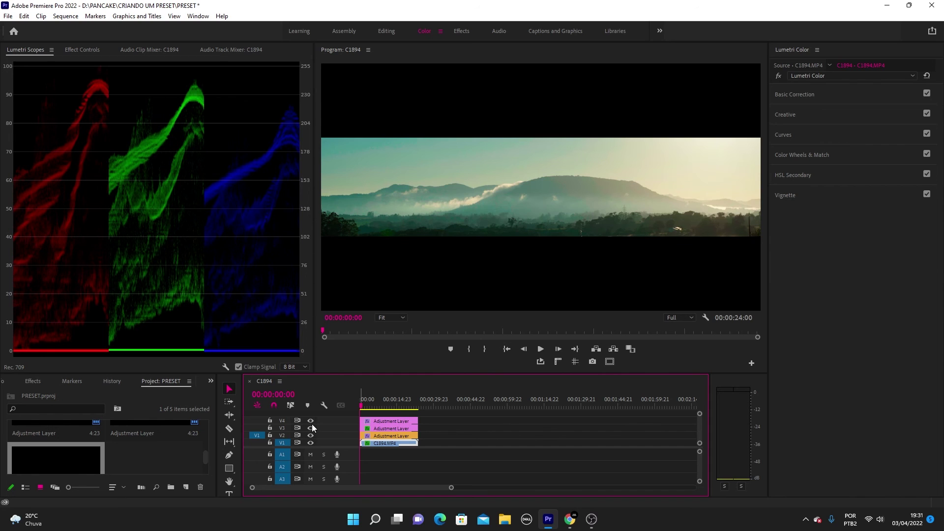
{"action": "left_click", "coordinate": [311, 421]}
{"action": "left_click", "coordinate": [312, 422]}
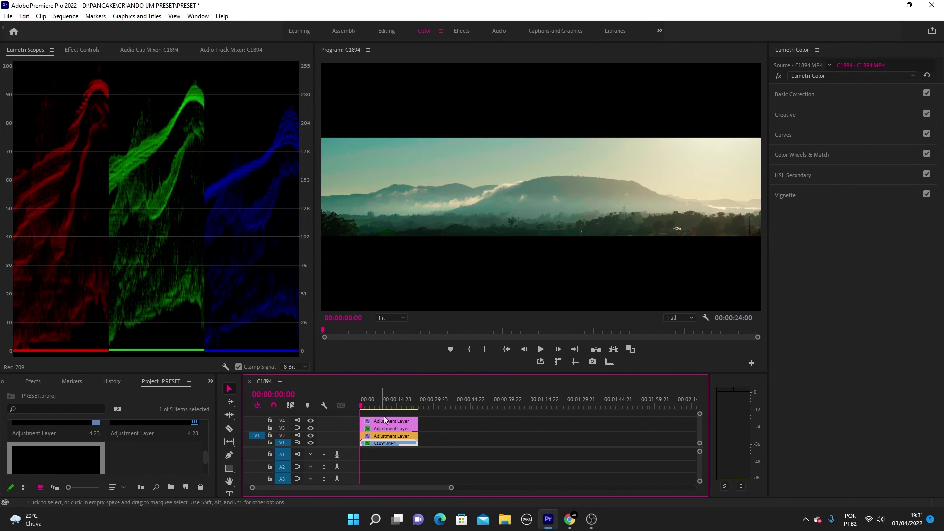
{"action": "mouse_move", "coordinate": [370, 406]}
{"action": "left_mouse_down"}
{"action": "mouse_move", "coordinate": [396, 407]}
{"action": "mouse_move", "coordinate": [361, 411]}
{"action": "left_mouse_up"}
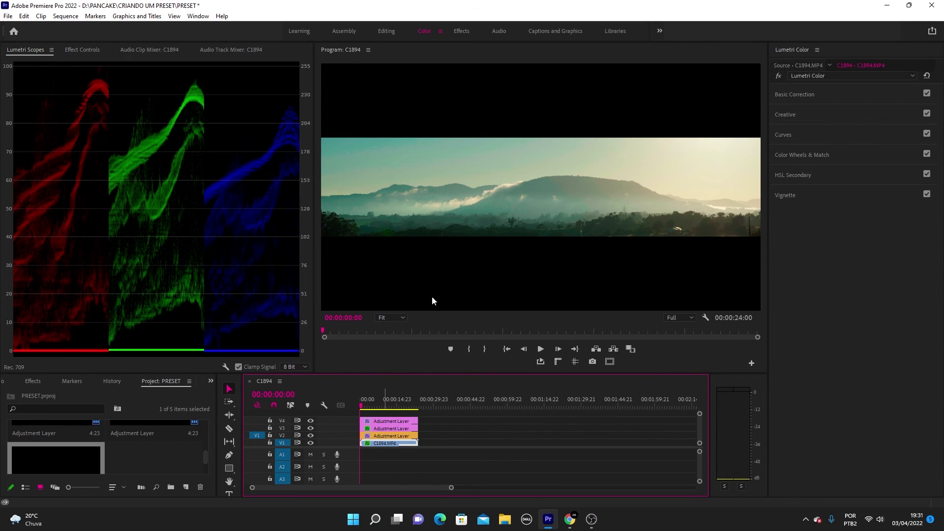
{"action": "left_click", "coordinate": [447, 446]}
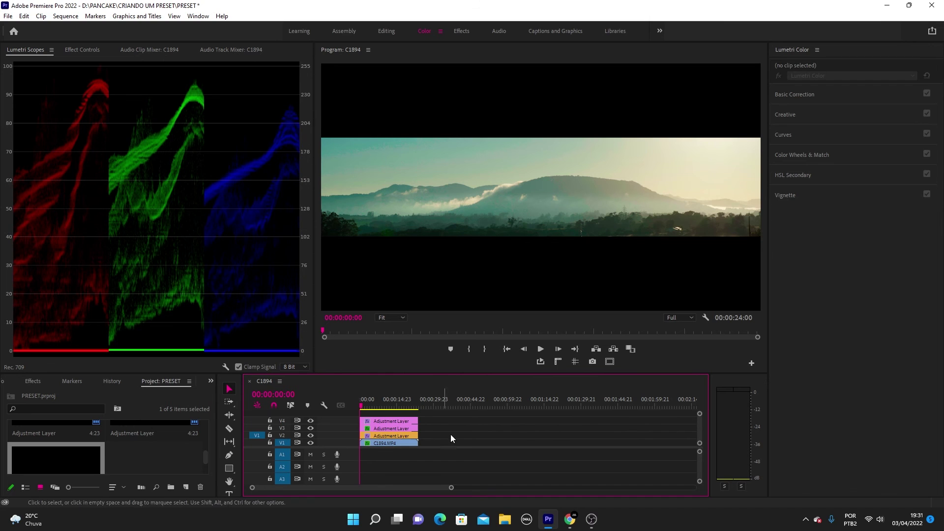
Step: Cut the clip and all three adjustment layers at 06:19 and delete the later parts
{"action": "left_click", "coordinate": [373, 404]}
{"action": "mouse_move", "coordinate": [374, 405]}
{"action": "left_mouse_down"}
{"action": "mouse_move", "coordinate": [412, 405]}
{"action": "mouse_move", "coordinate": [362, 406]}
{"action": "mouse_move", "coordinate": [377, 409]}
{"action": "left_mouse_up"}
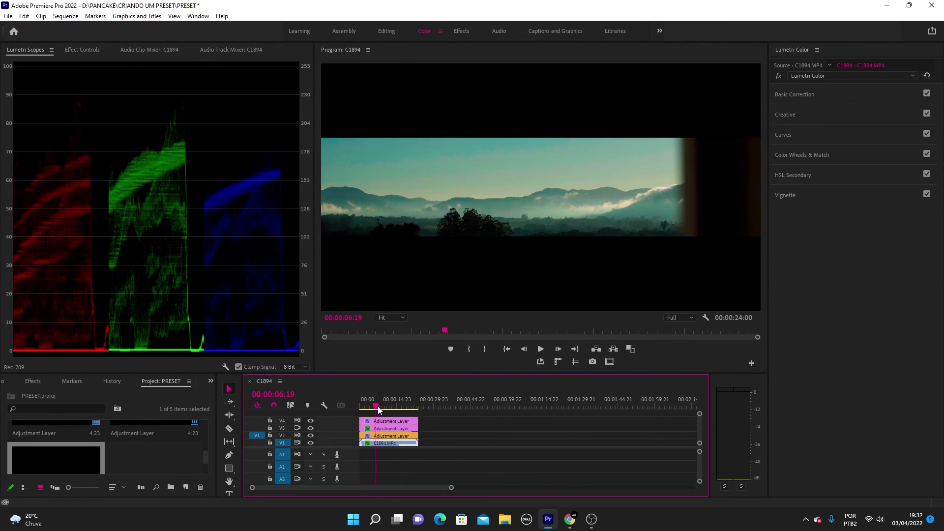
{"action": "left_click_drag", "start_coordinate": [433, 482], "coordinate": [406, 416]}
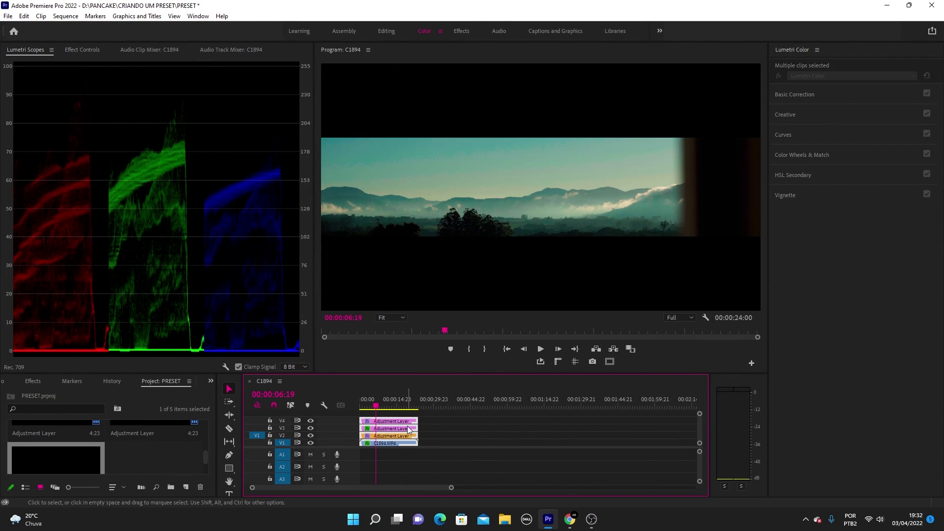
{"action": "key", "text": "ctrl+k"}
{"action": "key", "text": "equal"}
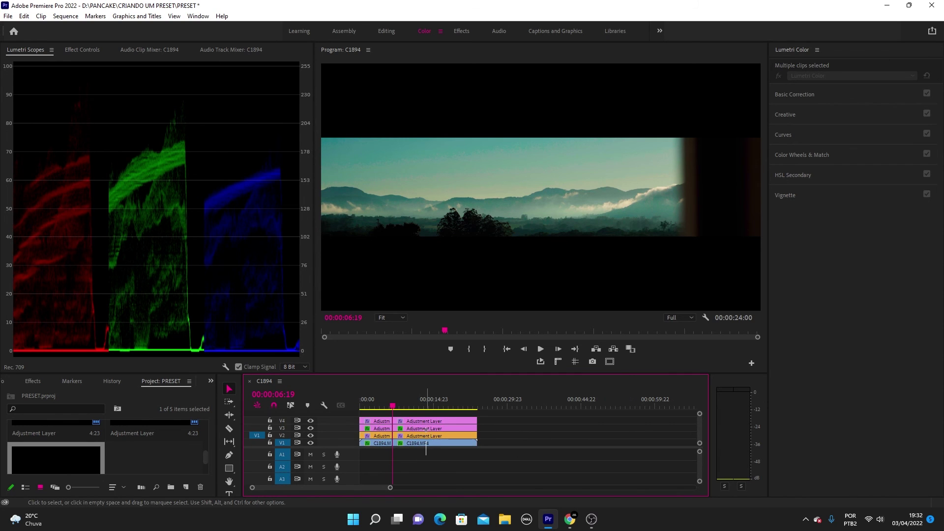
{"action": "key", "text": "Delete"}
Step: Extend the four trimmed clips' ends to 08:05 and review the result near 01:17
{"action": "left_click", "coordinate": [364, 407]}
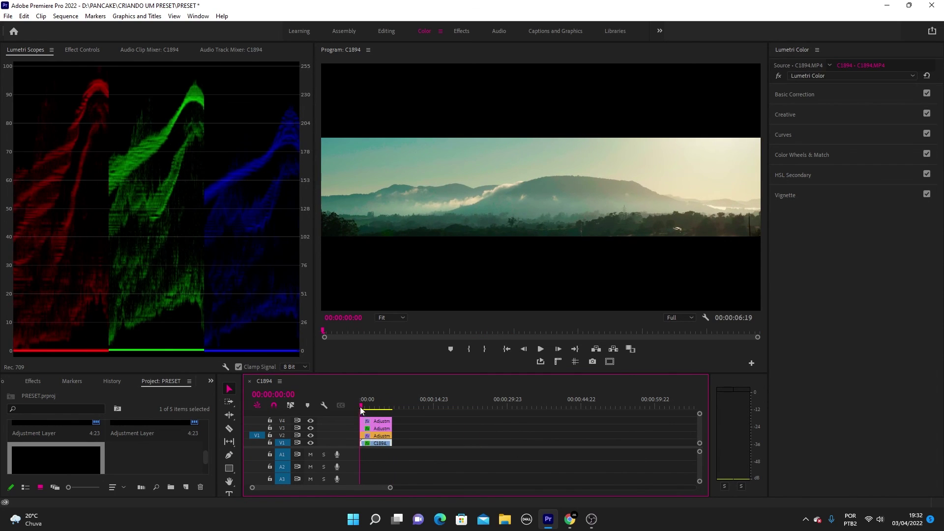
{"action": "left_click_drag", "start_coordinate": [367, 407], "coordinate": [369, 408]}
{"action": "left_click_drag", "start_coordinate": [417, 429], "coordinate": [399, 437]}
{"action": "right_click", "coordinate": [376, 401]}
{"action": "key", "text": "Escape"}
{"action": "left_click", "coordinate": [416, 415]}
{"action": "left_click_drag", "start_coordinate": [368, 408], "coordinate": [366, 410]}
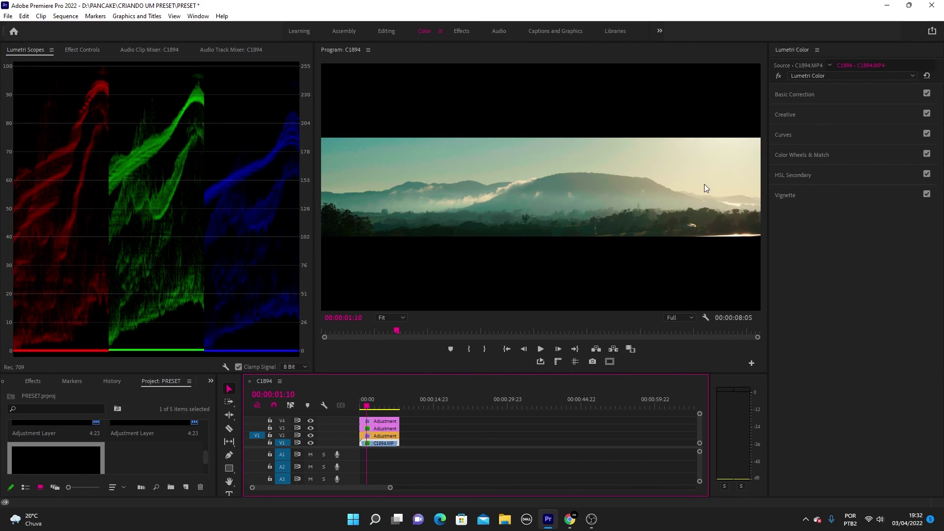
{"action": "left_click", "coordinate": [800, 96]}
{"action": "mouse_move", "coordinate": [869, 152]}
{"action": "left_mouse_down"}
{"action": "mouse_move", "coordinate": [832, 150]}
{"action": "mouse_move", "coordinate": [857, 149]}
{"action": "left_mouse_up"}
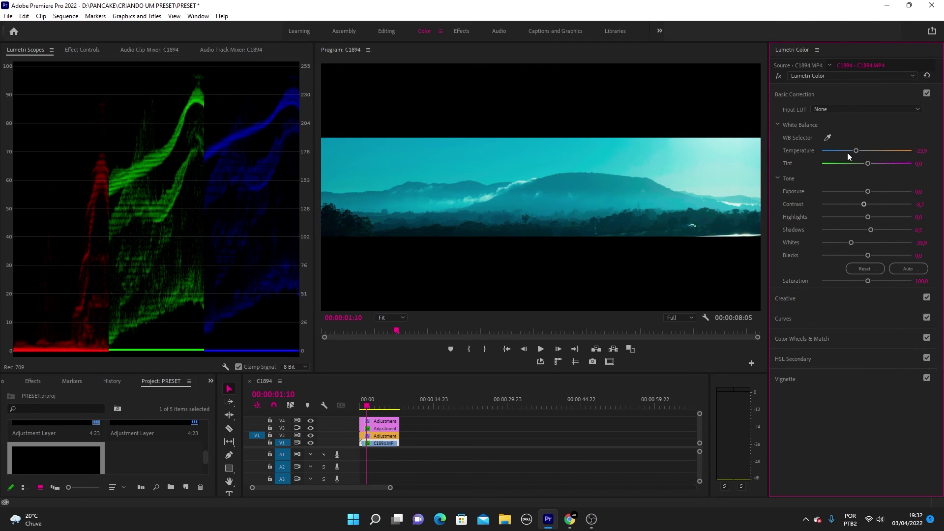
{"action": "key", "text": "ctrl+z"}
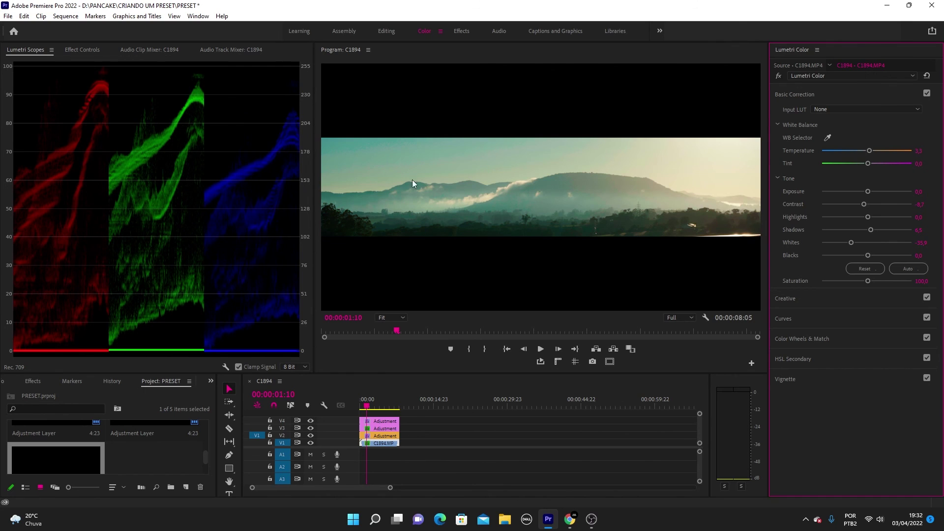
{"action": "left_click", "coordinate": [312, 428]}
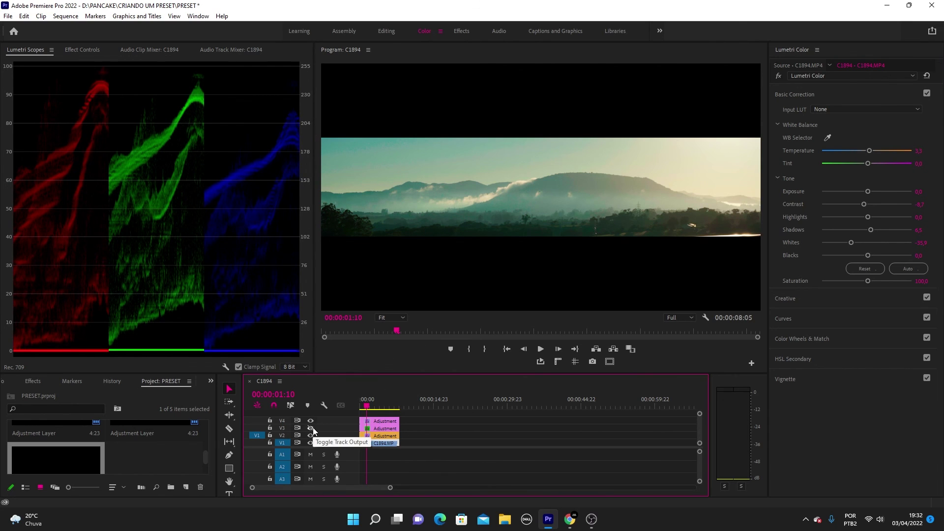
{"action": "left_click", "coordinate": [313, 427]}
{"action": "left_click", "coordinate": [313, 427]}
{"action": "left_click", "coordinate": [312, 427]}
{"action": "mouse_move", "coordinate": [373, 406]}
{"action": "left_mouse_down"}
{"action": "mouse_move", "coordinate": [385, 406]}
{"action": "mouse_move", "coordinate": [371, 411]}
{"action": "left_mouse_up"}
{"action": "left_click", "coordinate": [413, 422]}
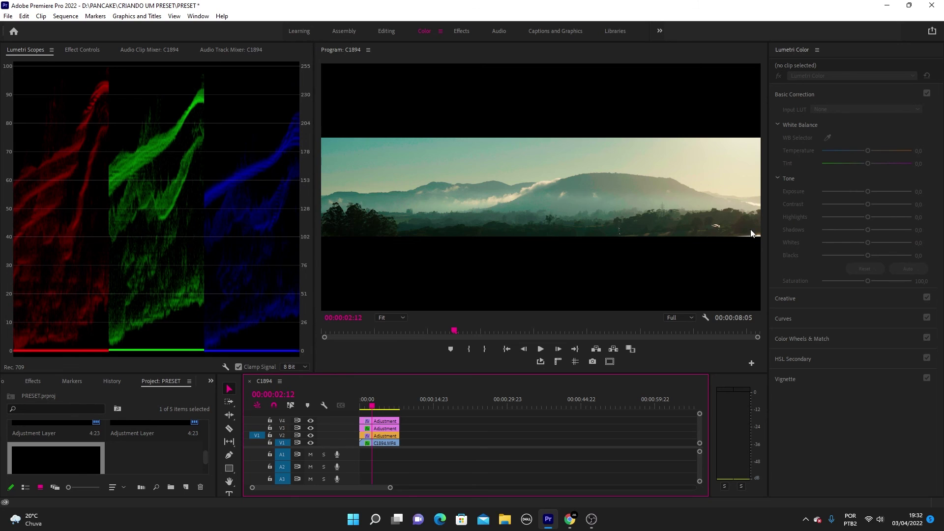
Step: Scrub the graded clip between about 01:12 and 02:17 to review the grade
{"action": "left_click", "coordinate": [369, 408]}
{"action": "left_click_drag", "start_coordinate": [369, 408], "coordinate": [367, 408]}
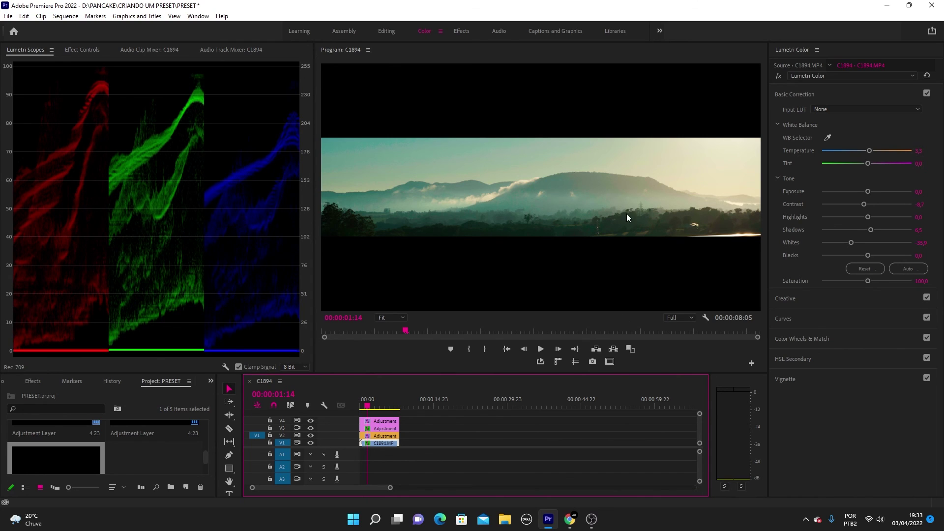
{"action": "left_click", "coordinate": [374, 406]}
{"action": "left_click_drag", "start_coordinate": [374, 406], "coordinate": [367, 406]}
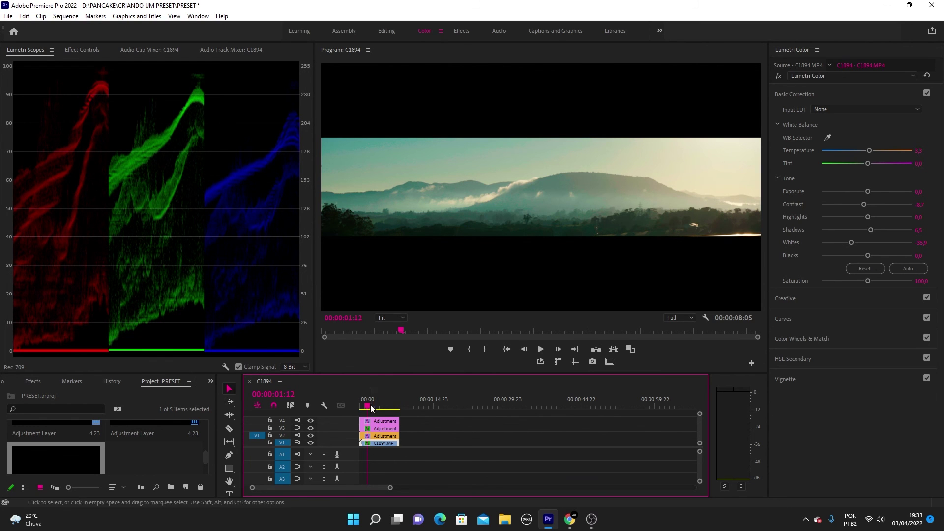
{"action": "left_click_drag", "start_coordinate": [366, 403], "coordinate": [376, 401]}
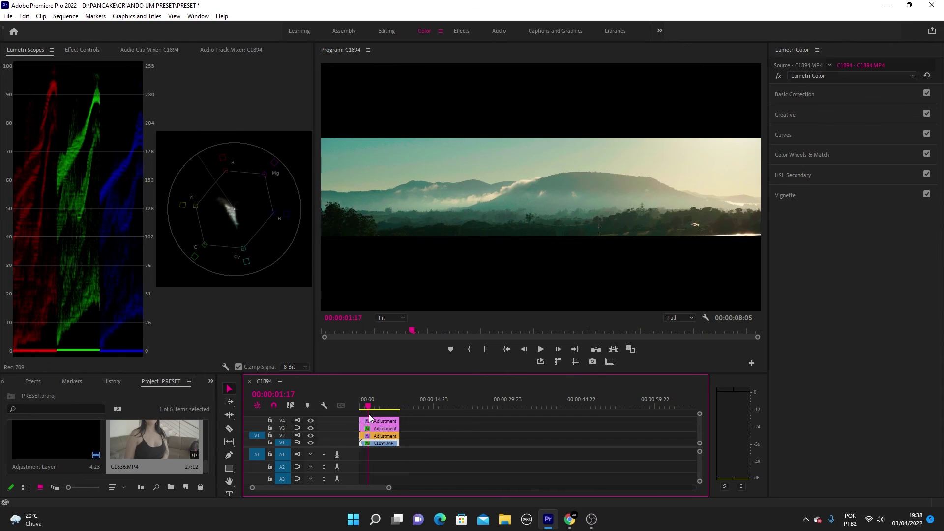
{"action": "mouse_move", "coordinate": [364, 419]}
{"action": "left_mouse_down"}
{"action": "mouse_move", "coordinate": [376, 415]}
{"action": "mouse_move", "coordinate": [366, 414]}
{"action": "left_mouse_up"}
{"action": "left_click", "coordinate": [396, 461]}
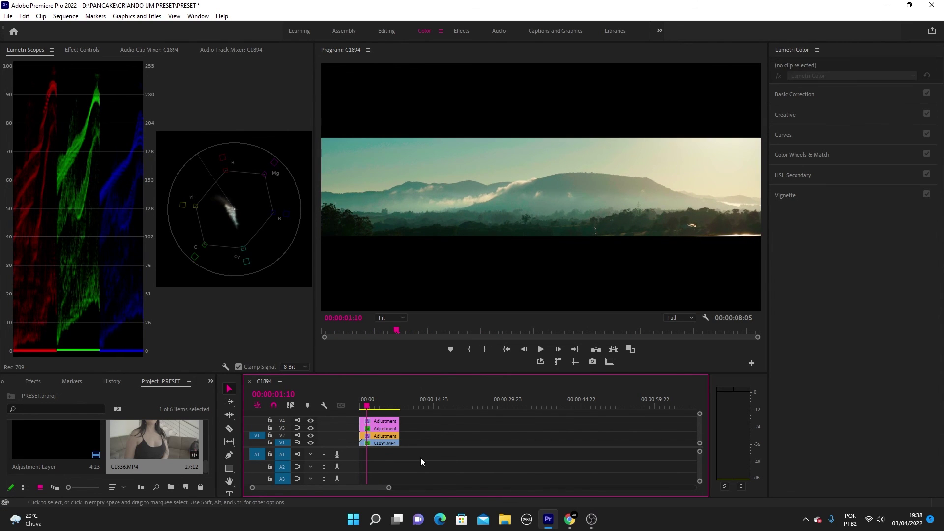